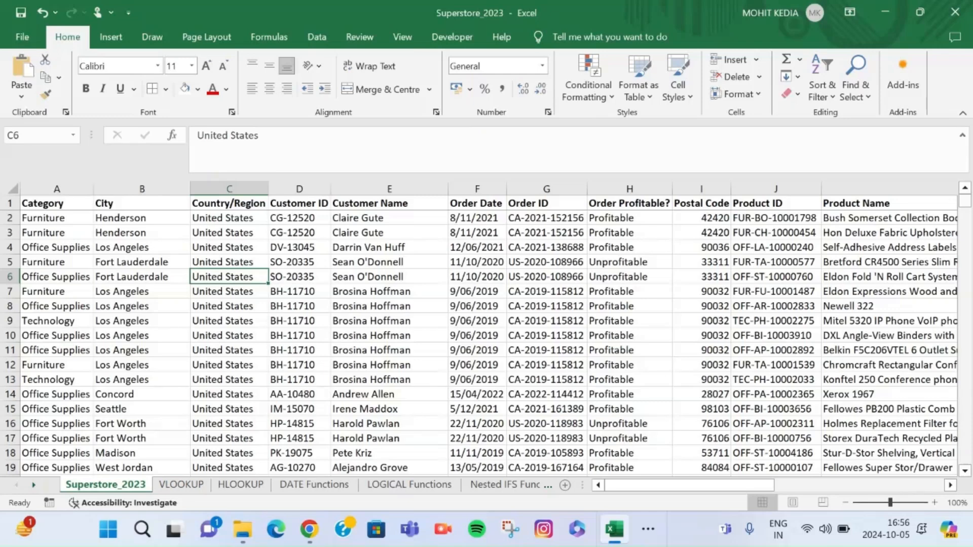
Examine the VLOOKUP sheet's column headers, the question in G1 and the existing Sales formula in H2
{"action": "left_click", "coordinate": [181, 484]}
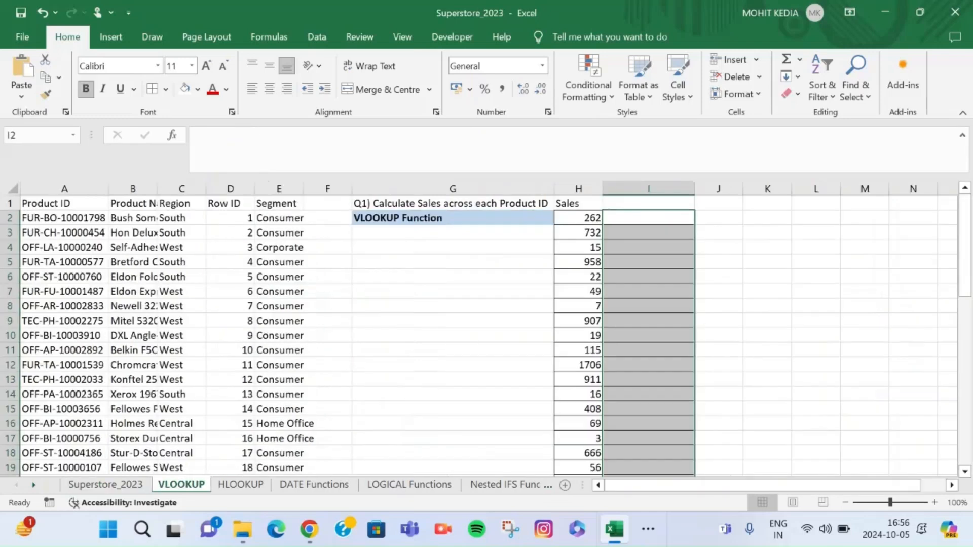
{"action": "left_click", "coordinate": [64, 203]}
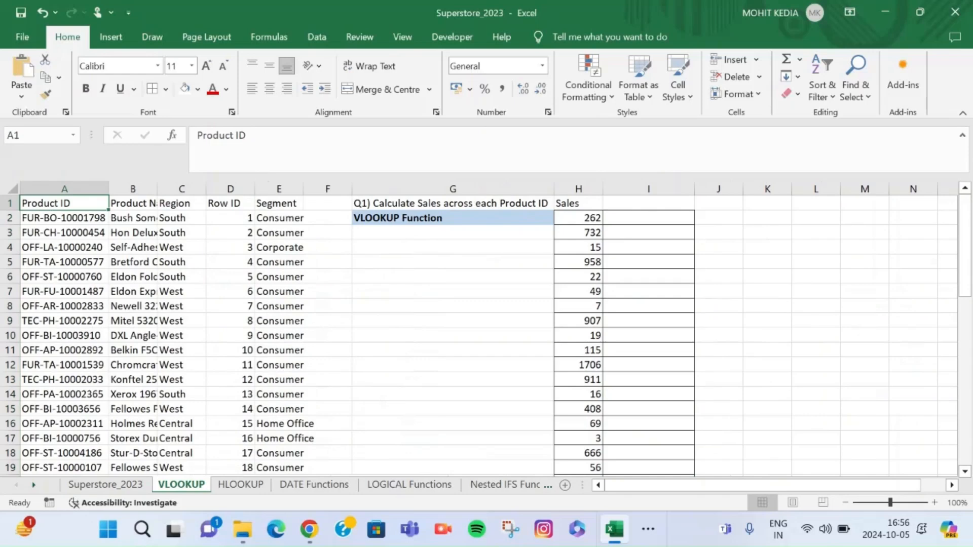
{"action": "key", "text": "Right"}
{"action": "key", "text": "Right"}
{"action": "key", "text": "Right"}
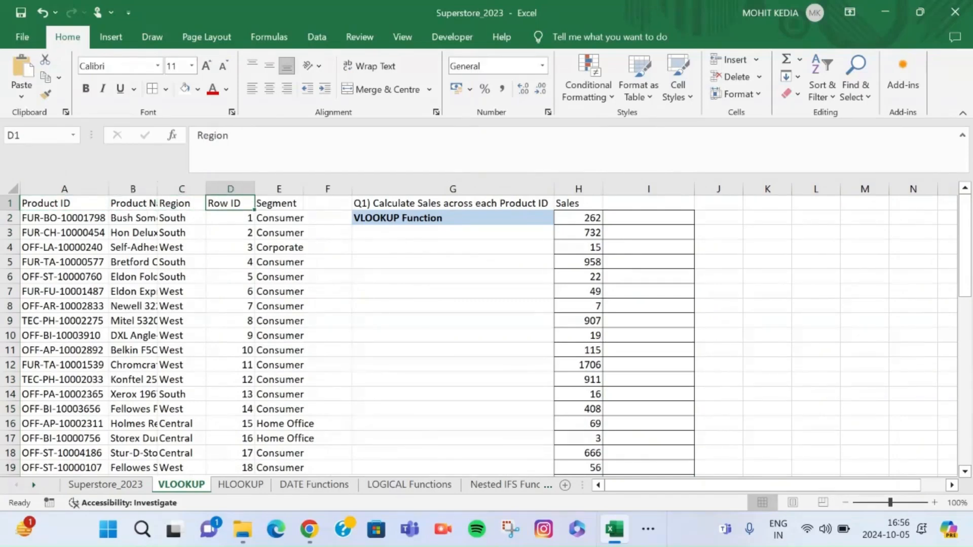
{"action": "key", "text": "Right"}
{"action": "key", "text": "Right"}
{"action": "key", "text": "Right"}
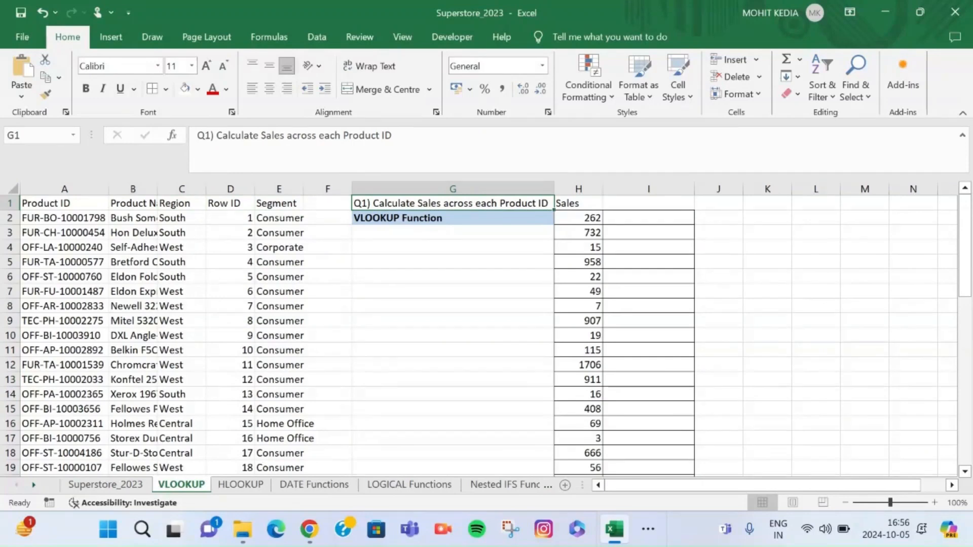
{"action": "key", "text": "Right"}
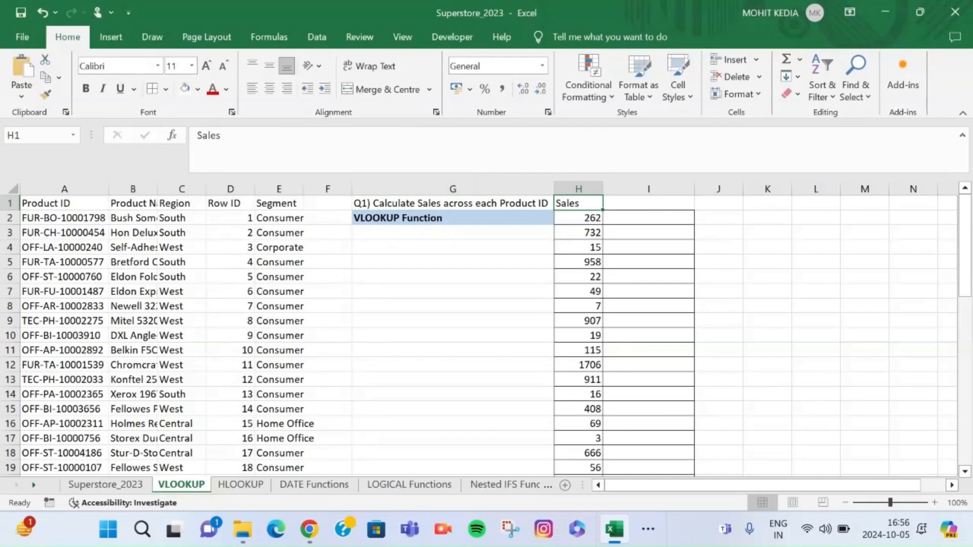
{"action": "key", "text": "Down"}
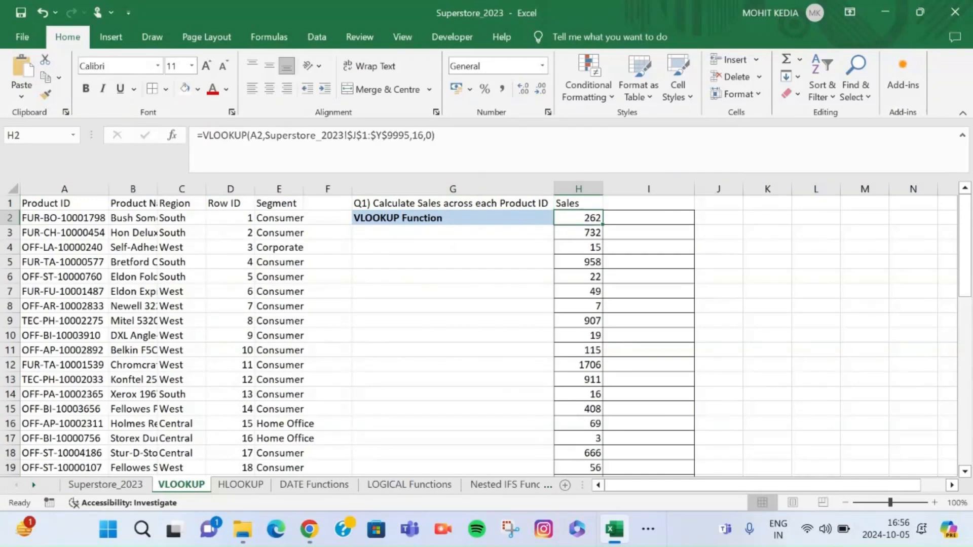
Look through the Superstore_2023 sheet to locate its Product ID and Sales columns
{"action": "key", "text": "ctrl+Page_Up"}
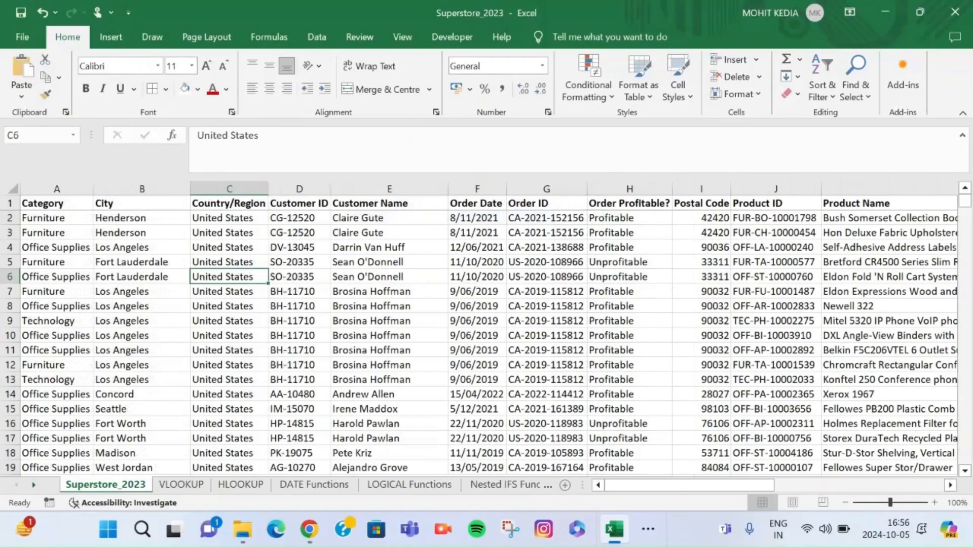
{"action": "scroll", "coordinate": [486, 329], "scroll_direction": "right", "scroll_amount": 10}
{"action": "scroll", "coordinate": [487, 329], "scroll_direction": "right", "scroll_amount": 5}
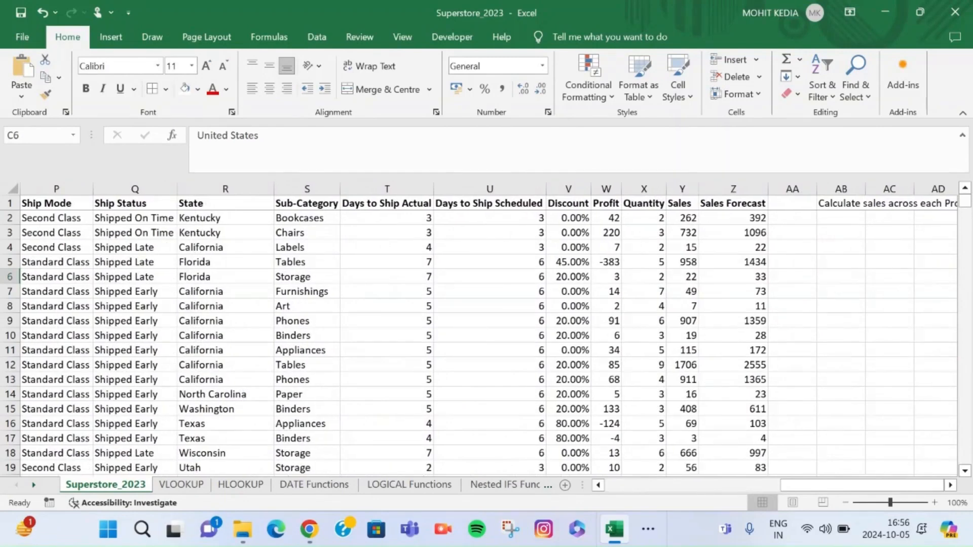
On the VLOOKUP sheet, start a VLOOKUP formula in cell I2 with the Product ID in A2 as lookup value
{"action": "left_click", "coordinate": [181, 485]}
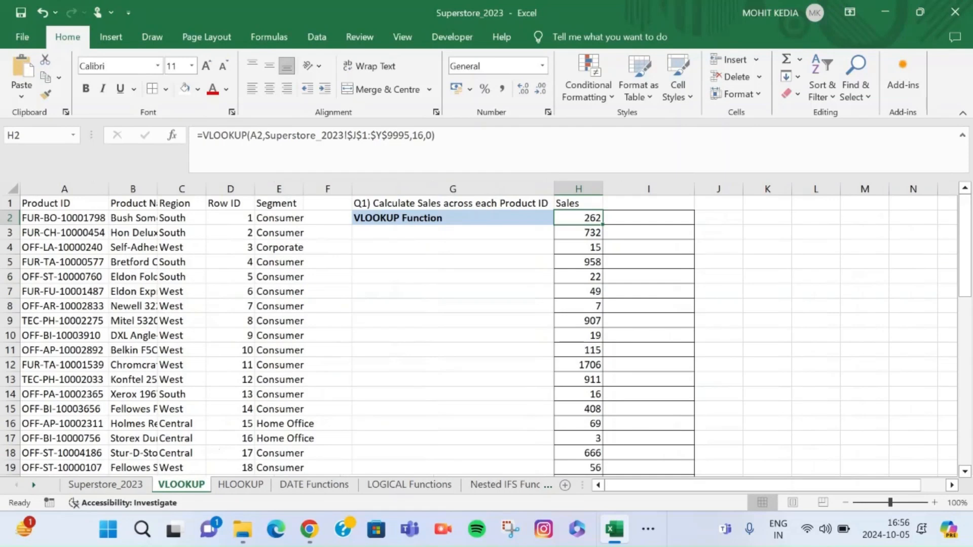
{"action": "left_click", "coordinate": [649, 218]}
{"action": "type", "text": "=VL"}
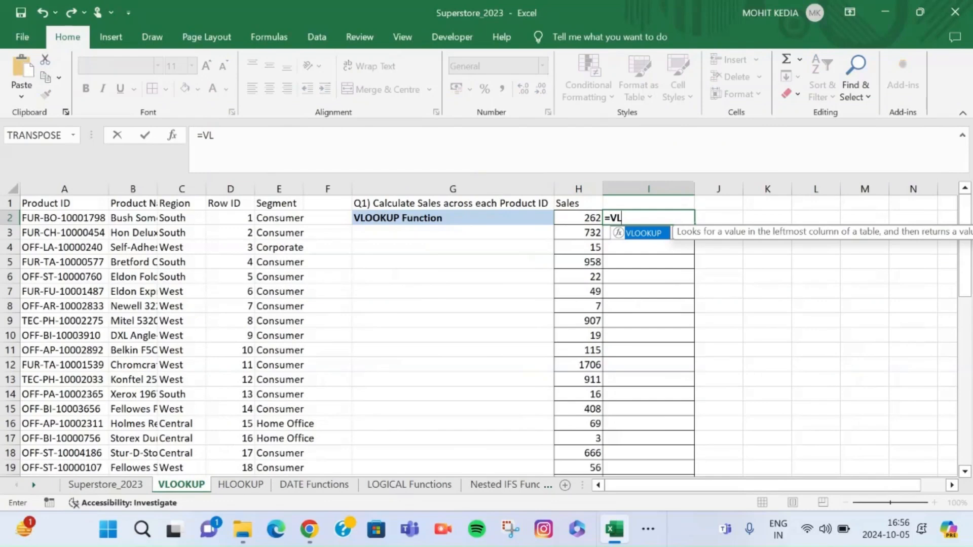
{"action": "key", "text": "Tab"}
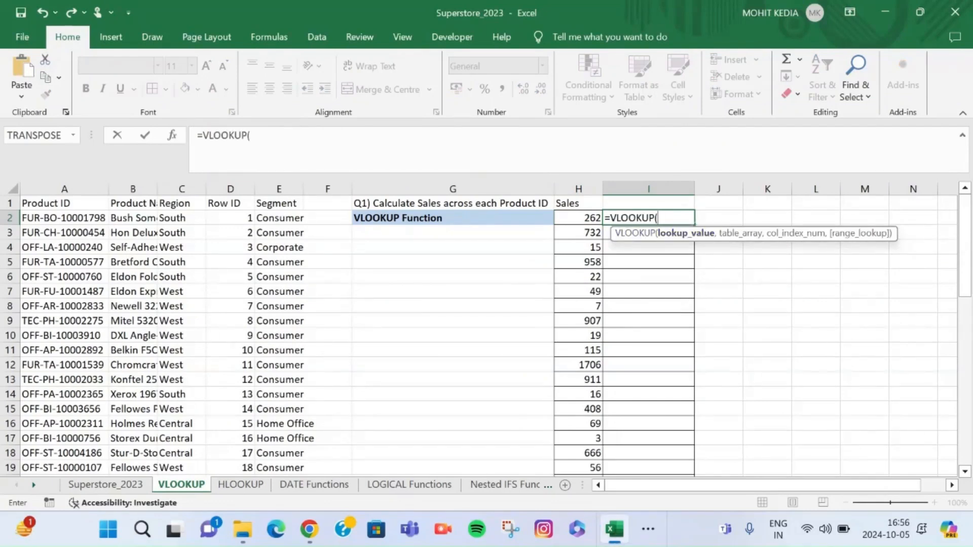
{"action": "left_click", "coordinate": [65, 218]}
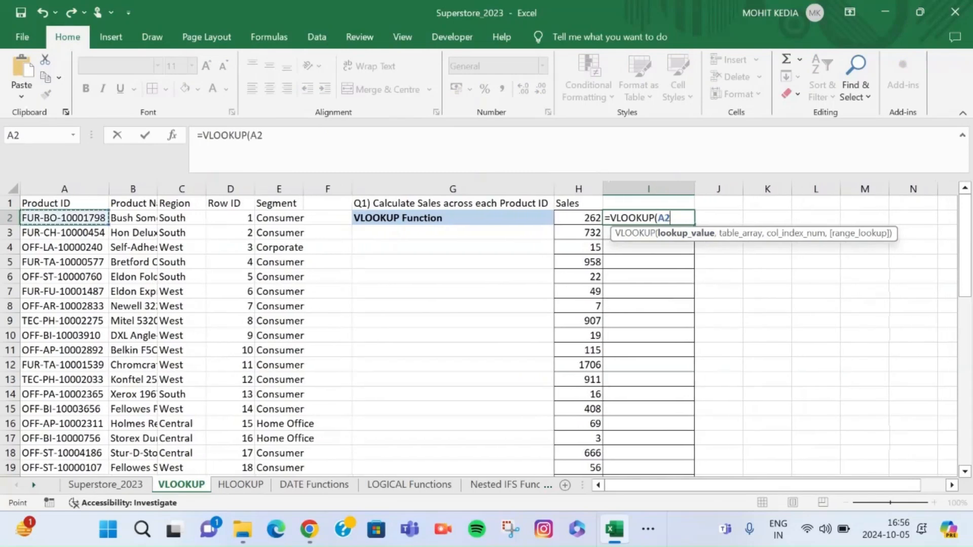
{"action": "type", "text": ","}
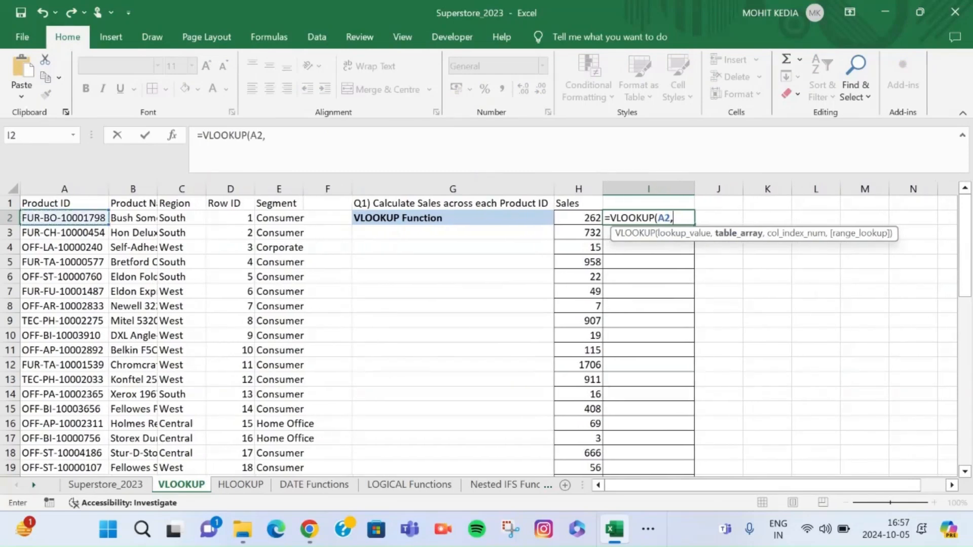
Set the VLOOKUP table array to the absolute range Superstore_2023!$J$1:$Y$9995, spanning Product ID through Sales
{"action": "left_click", "coordinate": [105, 484]}
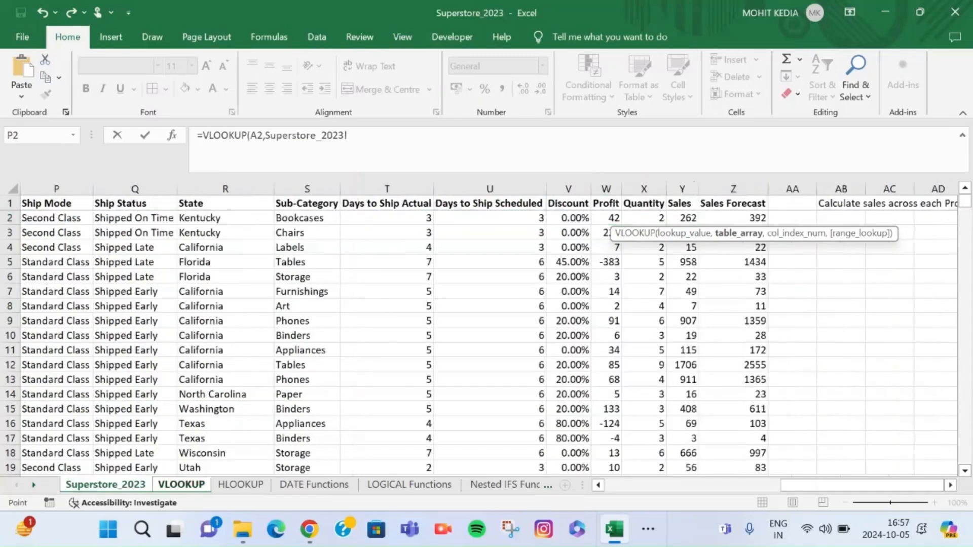
{"action": "scroll", "coordinate": [490, 328], "scroll_direction": "left", "scroll_amount": 5}
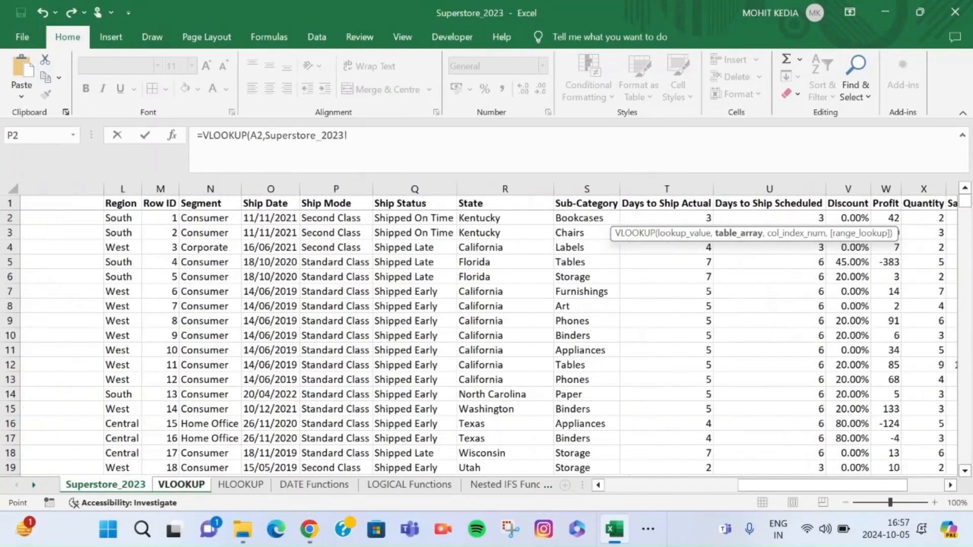
{"action": "scroll", "coordinate": [489, 328], "scroll_direction": "left", "scroll_amount": 4}
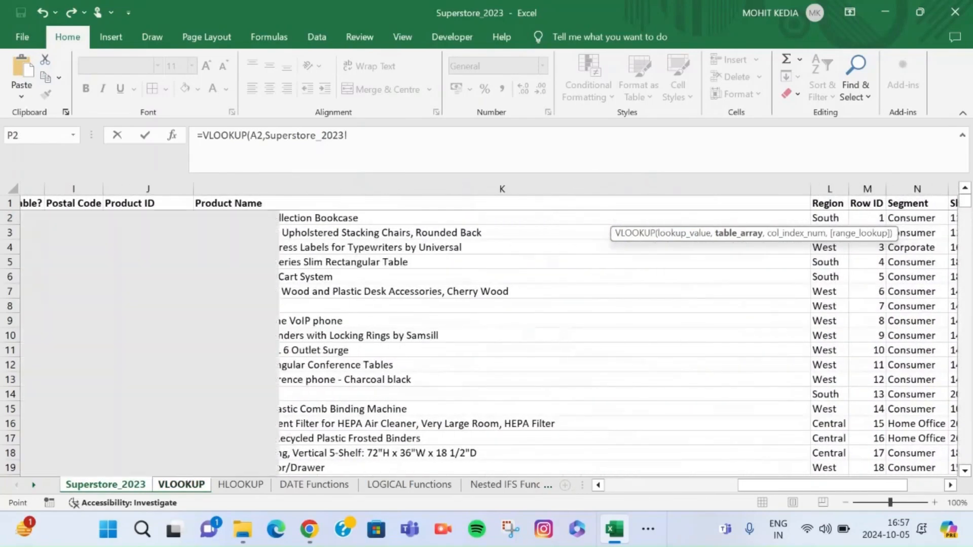
{"action": "scroll", "coordinate": [489, 328], "scroll_direction": "left", "scroll_amount": 1}
{"action": "left_click", "coordinate": [209, 203]}
{"action": "key", "text": "shift+Right"}
{"action": "key", "text": "shift+Right"}
{"action": "key", "text": "shift+Right"}
{"action": "key", "text": "shift+Right"}
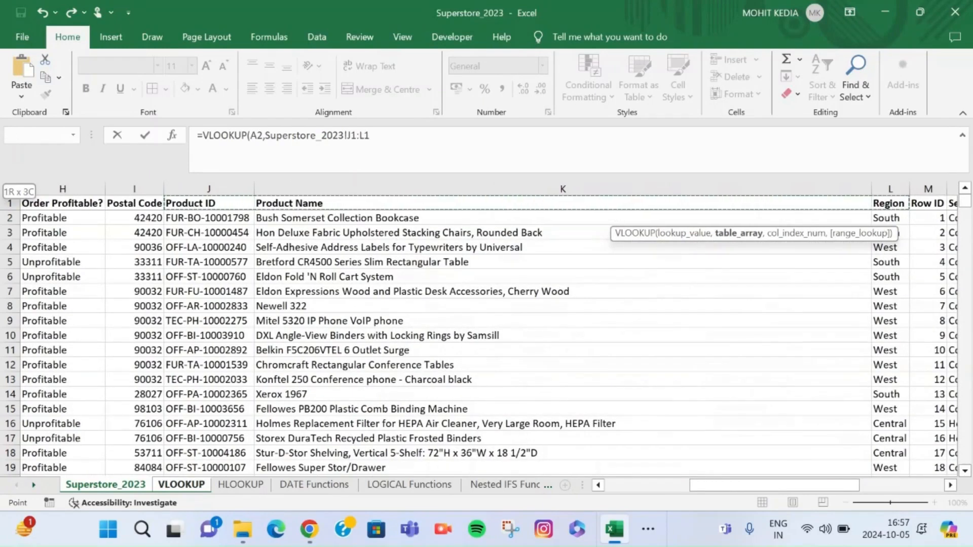
{"action": "key", "text": "shift+Right"}
{"action": "key", "text": "shift+Right"}
{"action": "key", "text": "shift+Right"}
{"action": "key", "text": "shift+Right"}
{"action": "key", "text": "shift+Right"}
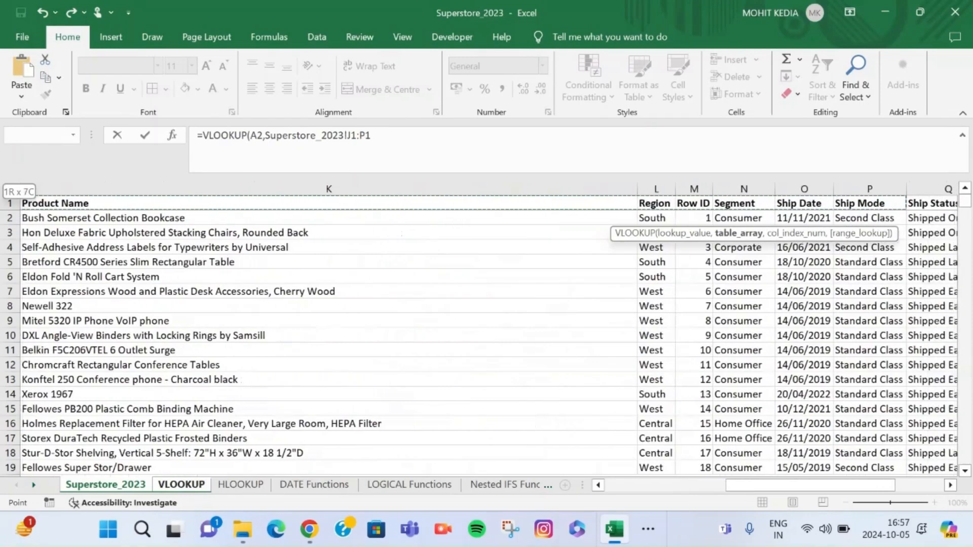
{"action": "key", "text": "shift+Right"}
{"action": "key", "text": "shift+Right"}
{"action": "key", "text": "shift+Right"}
{"action": "key", "text": "shift+Right"}
{"action": "key", "text": "shift+Right"}
{"action": "key", "text": "shift+Right"}
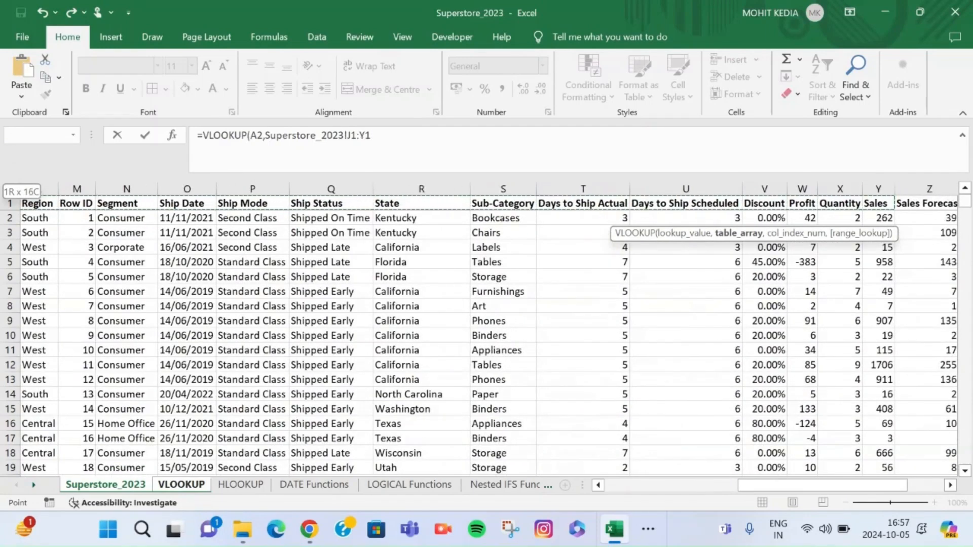
{"action": "key", "text": "ctrl+shift+Down"}
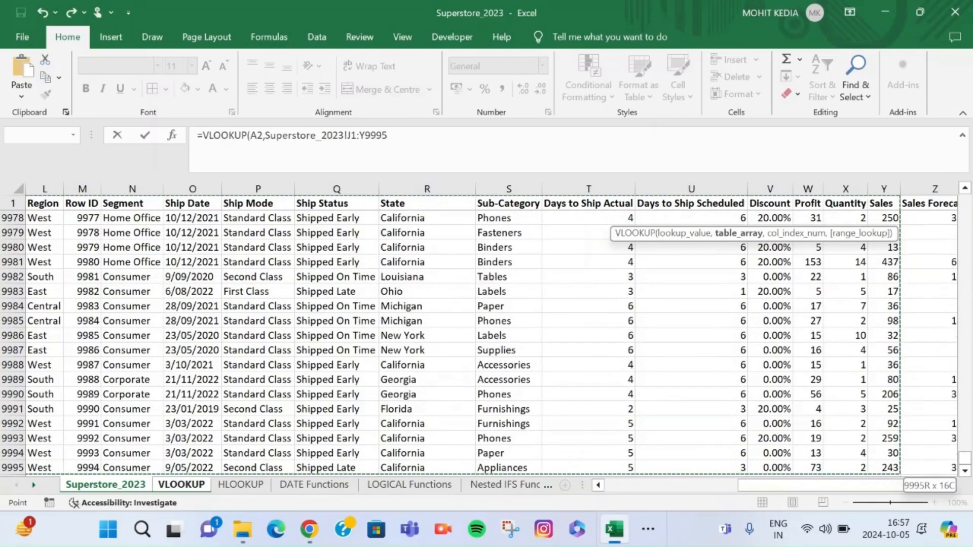
{"action": "key", "text": "F4"}
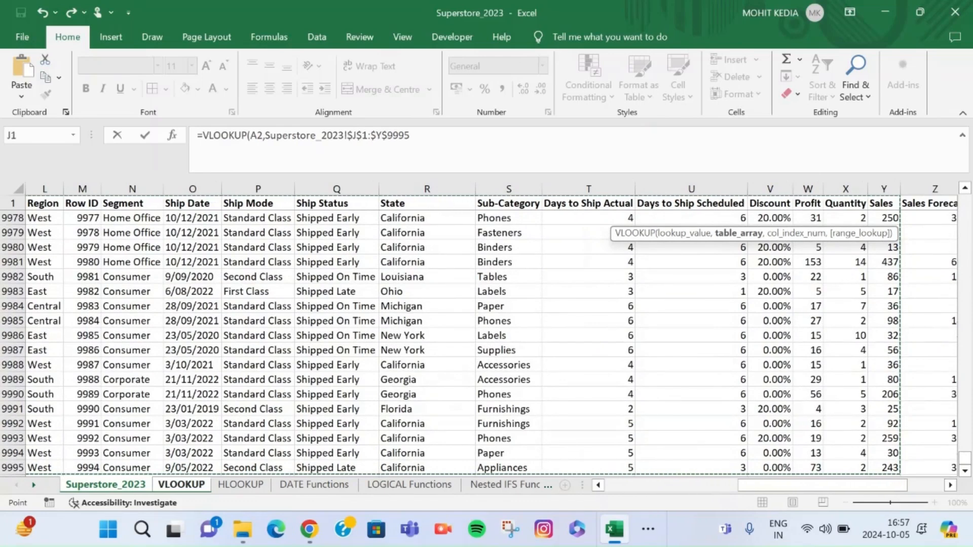
{"action": "type", "text": ","}
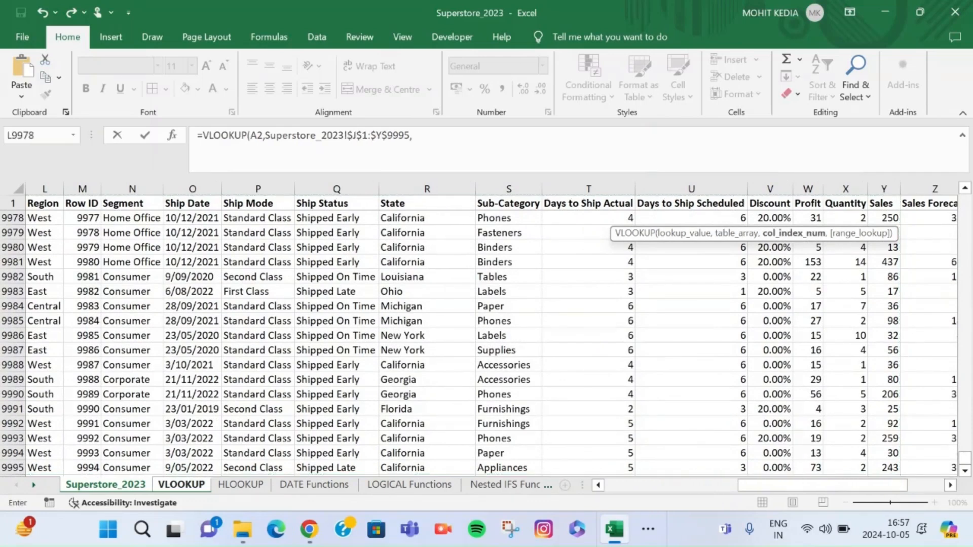
{"action": "type", "text": "16,"}
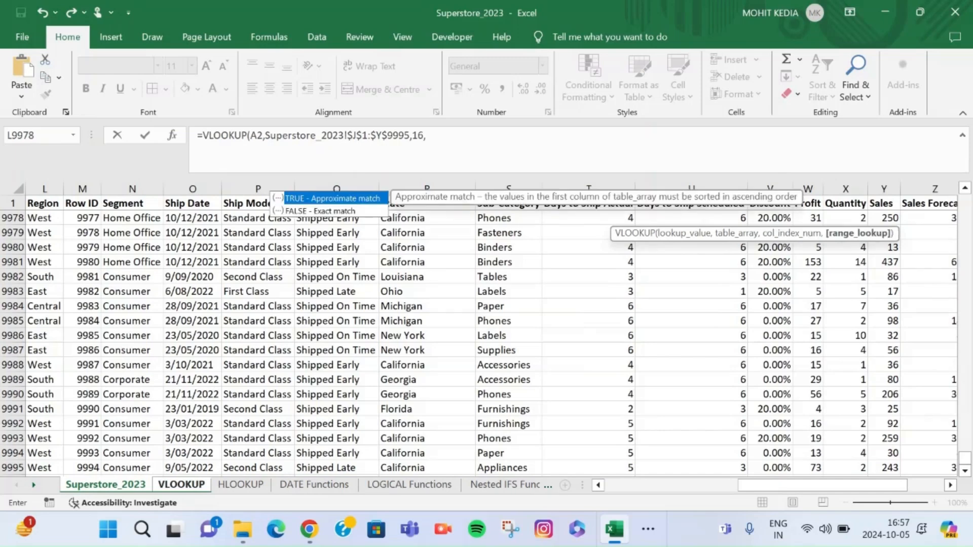
Complete the VLOOKUP formula with column index 16 and range lookup 0 for an exact match
{"action": "type", "text": "0)"}
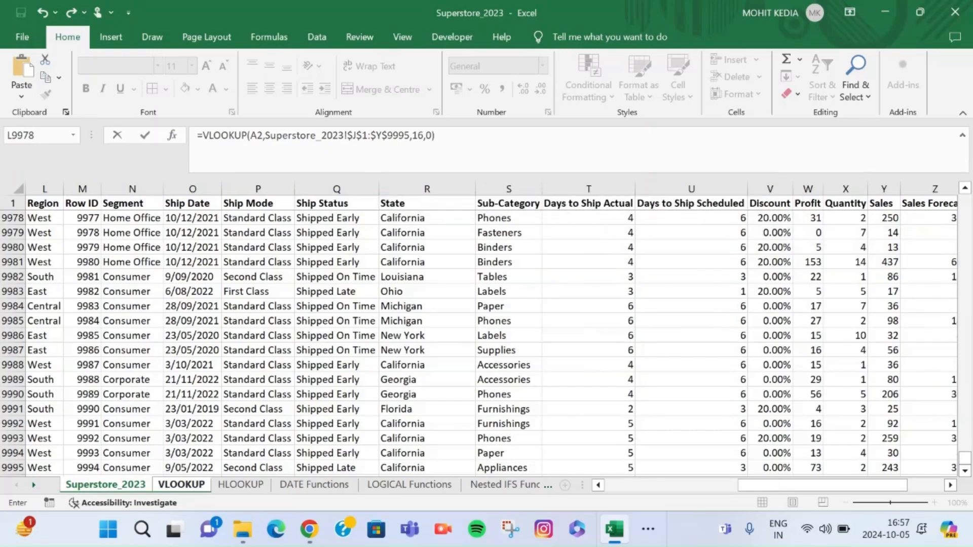
{"action": "key", "text": "Return"}
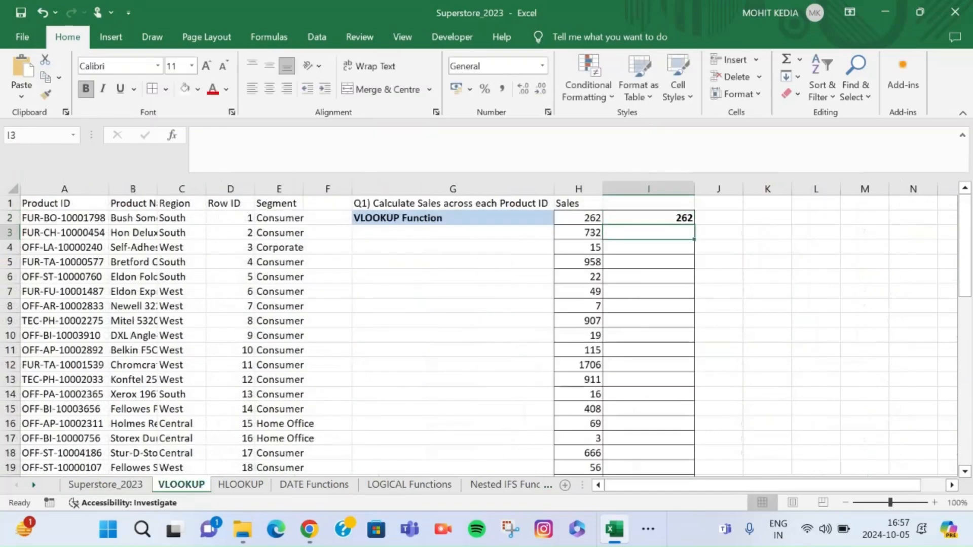
Fill the VLOOKUP formula from I2 down column I for all listed products and check the filled rows
{"action": "left_click", "coordinate": [649, 218]}
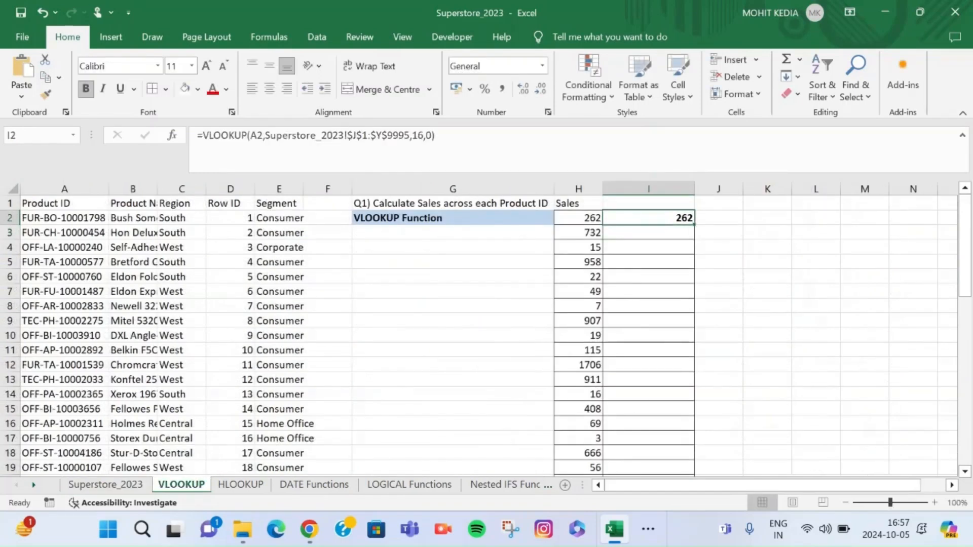
{"action": "double_click", "coordinate": [694, 225]}
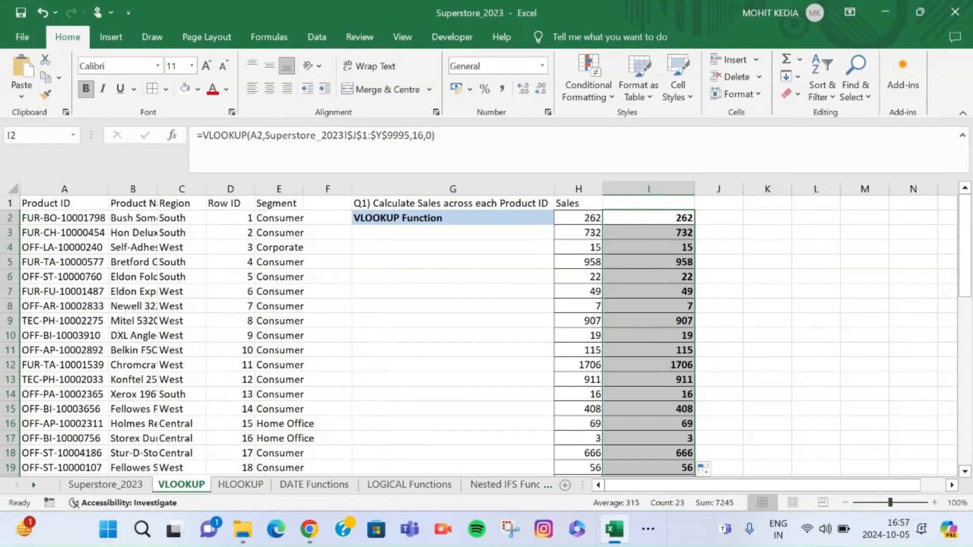
{"action": "scroll", "coordinate": [479, 336], "scroll_direction": "down", "scroll_amount": 3}
{"action": "scroll", "coordinate": [479, 336], "scroll_direction": "up", "scroll_amount": 3}
Open the HLOOKUP sheet and read the question in A8 and the Order ID row in row 12
{"action": "key", "text": "ctrl+Page_Down"}
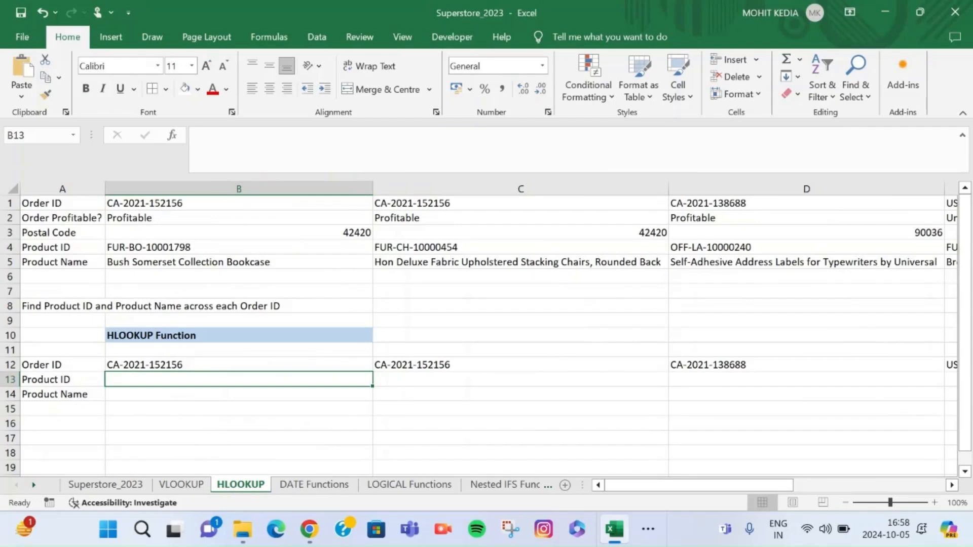
{"action": "left_click", "coordinate": [62, 306]}
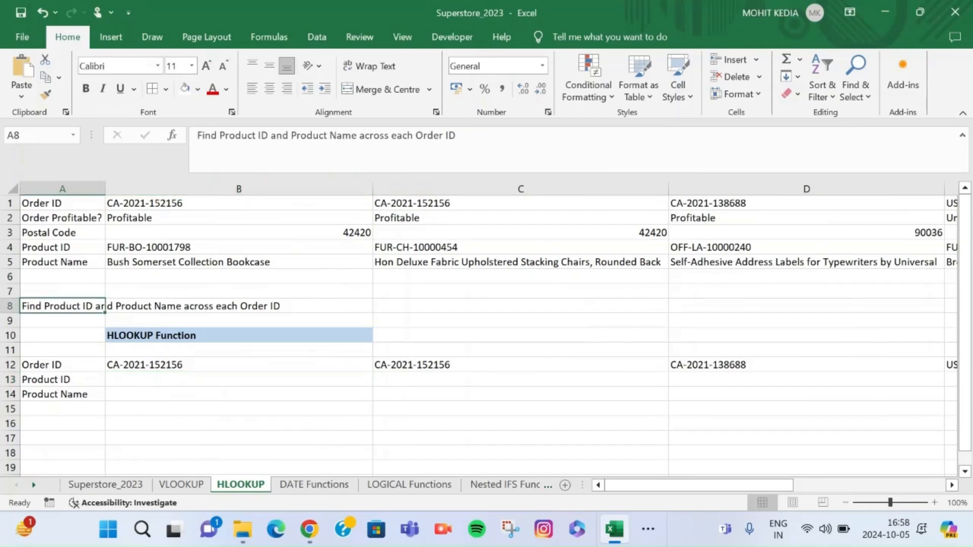
{"action": "left_click", "coordinate": [239, 306]}
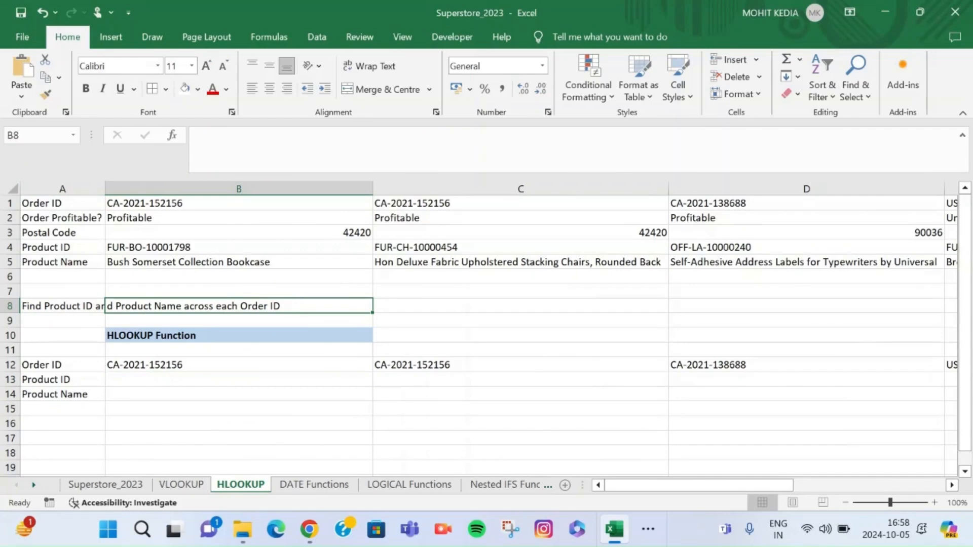
{"action": "left_click", "coordinate": [239, 365]}
Start an HLOOKUP formula in B13 with lookup value B12 and the absolute table array $A$1:$I$5
{"action": "left_click", "coordinate": [238, 380]}
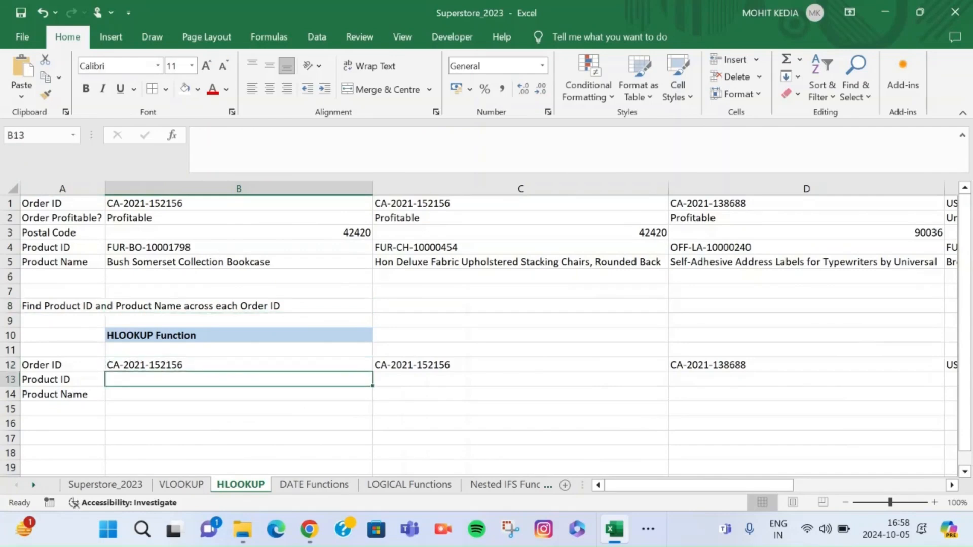
{"action": "type", "text": "=HL"}
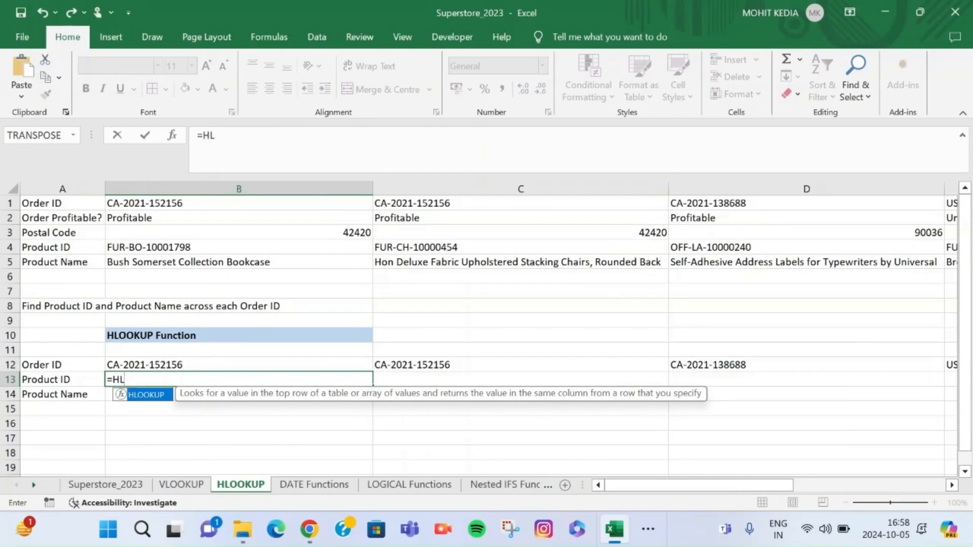
{"action": "key", "text": "Tab"}
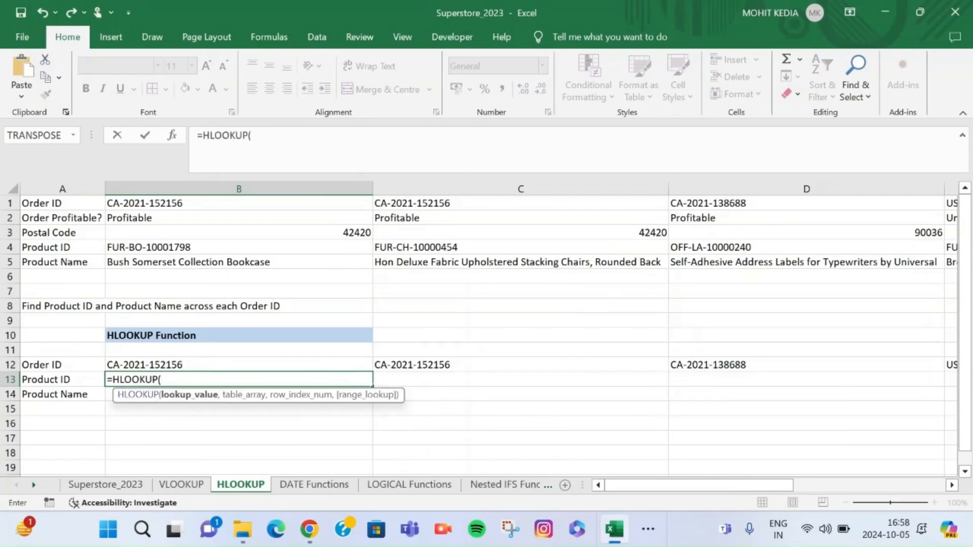
{"action": "left_click", "coordinate": [238, 365]}
{"action": "type", "text": ","}
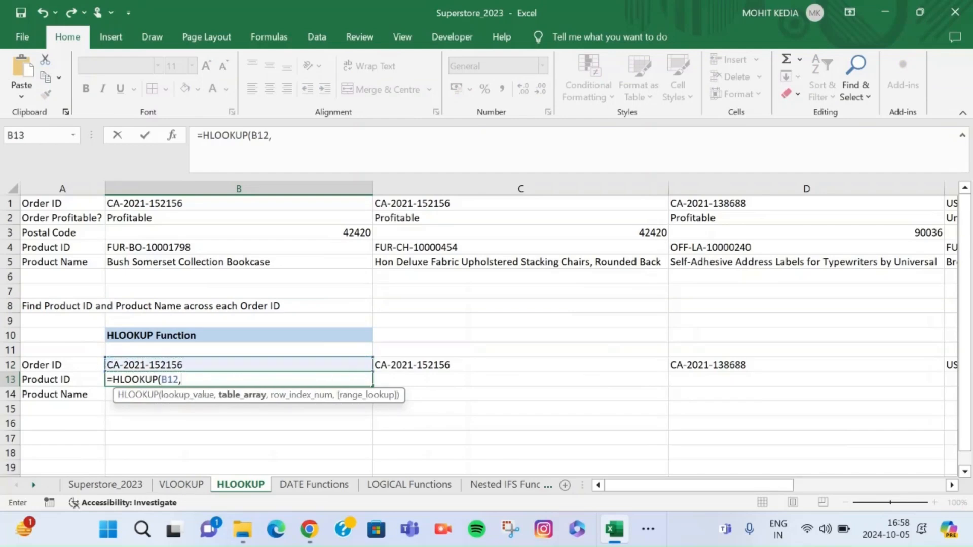
{"action": "left_click_drag", "start_coordinate": [61, 202], "coordinate": [587, 271]}
{"action": "key", "text": "F4"}
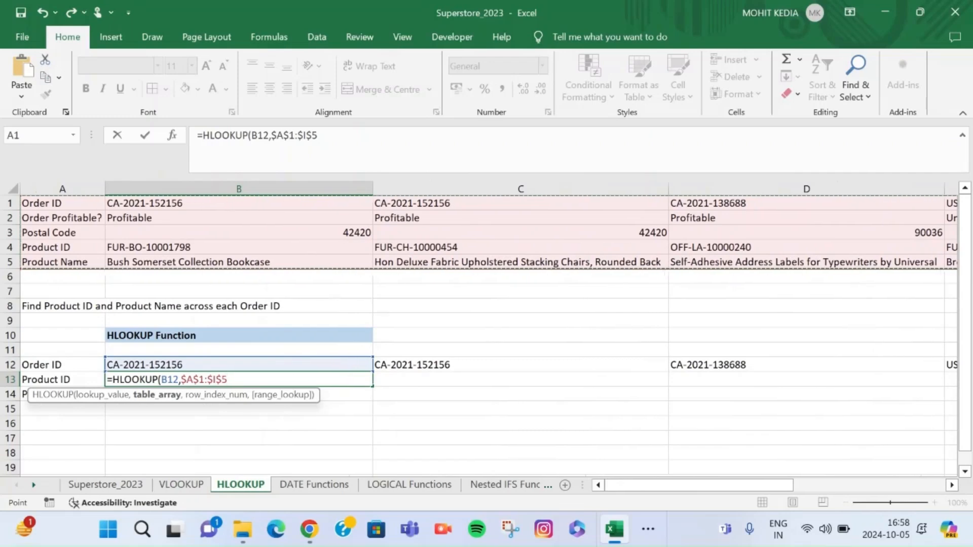
{"action": "type", "text": ","}
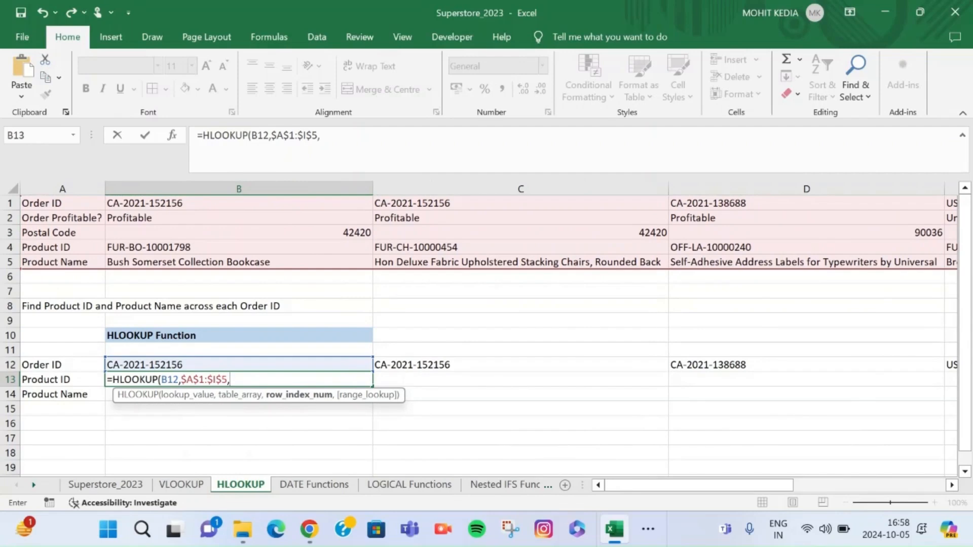
Complete B13's HLOOKUP with row index 4 and range lookup 0, and compare the result with the source Product ID in B4
{"action": "type", "text": "4,0"}
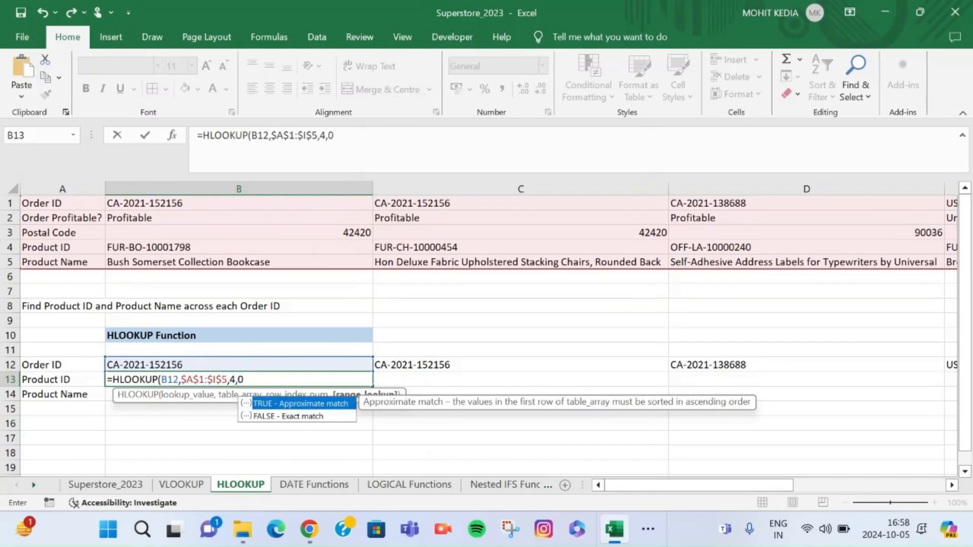
{"action": "type", "text": ")"}
{"action": "key", "text": "Return"}
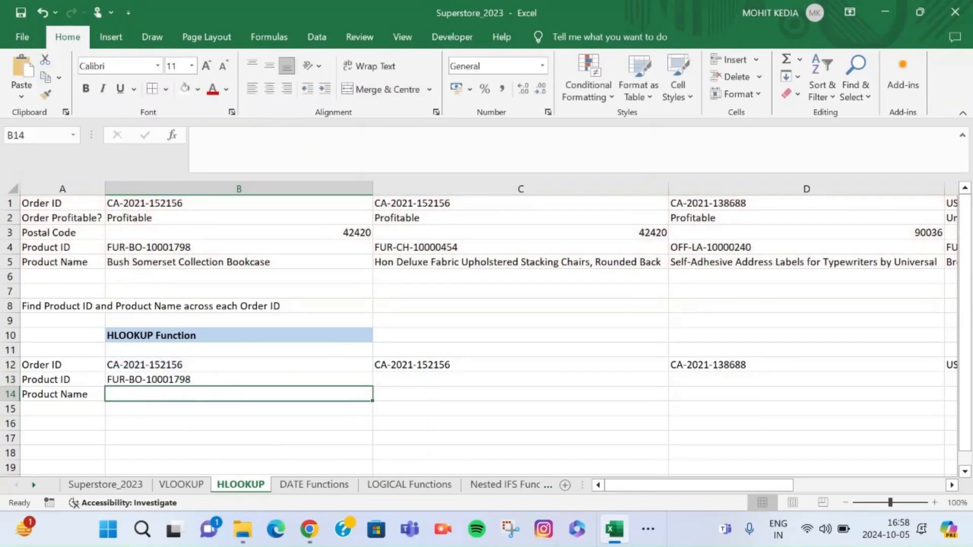
{"action": "left_click", "coordinate": [239, 380]}
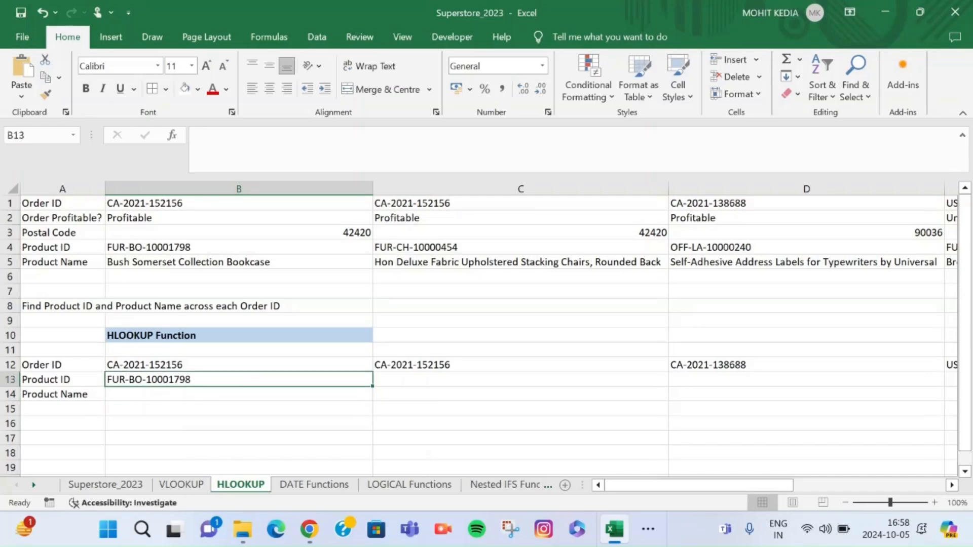
{"action": "left_click", "coordinate": [239, 248]}
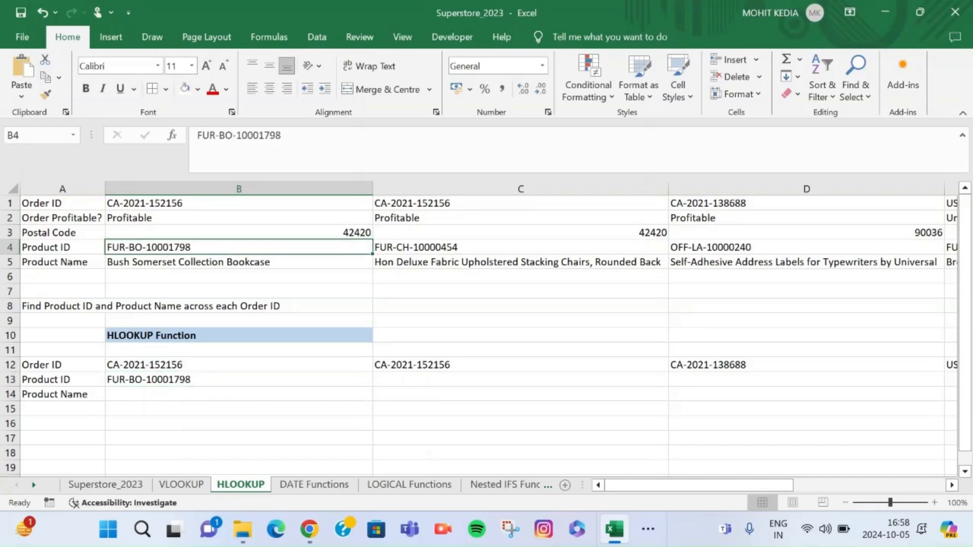
Fill the HLOOKUP formula from B13 across row 13 through column I
{"action": "left_click", "coordinate": [239, 380]}
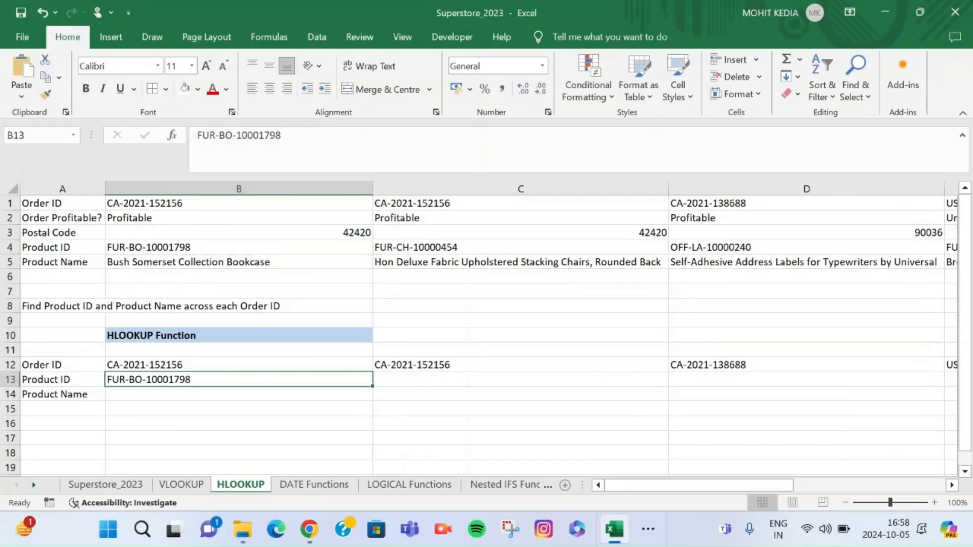
{"action": "left_click_drag", "start_coordinate": [373, 386], "coordinate": [557, 383]}
{"action": "scroll", "coordinate": [487, 330], "scroll_direction": "left", "scroll_amount": 5}
{"action": "scroll", "coordinate": [487, 329], "scroll_direction": "left", "scroll_amount": 5}
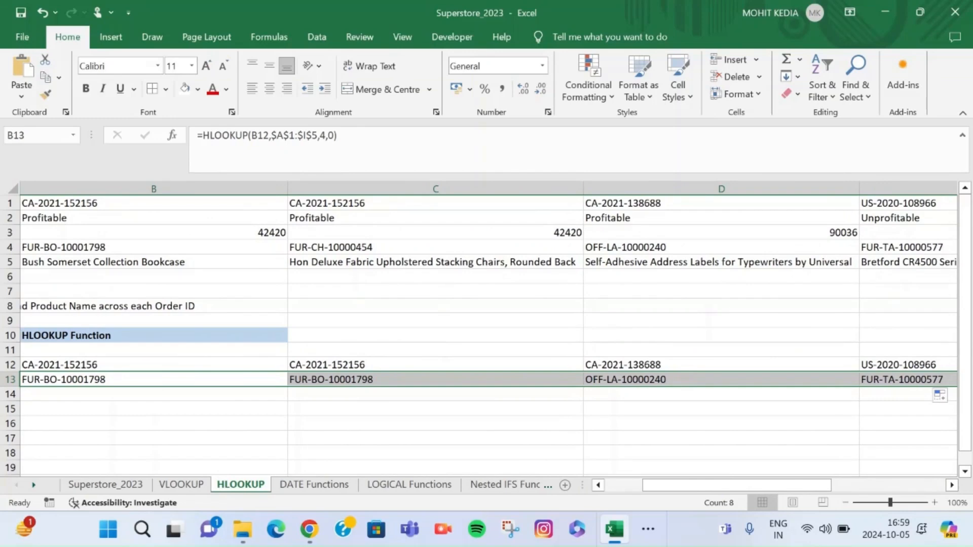
{"action": "scroll", "coordinate": [488, 330], "scroll_direction": "left", "scroll_amount": 3}
Compare the Order IDs in B12 and C12 with the Product IDs looked up beneath them in row 13
{"action": "left_click", "coordinate": [507, 380]}
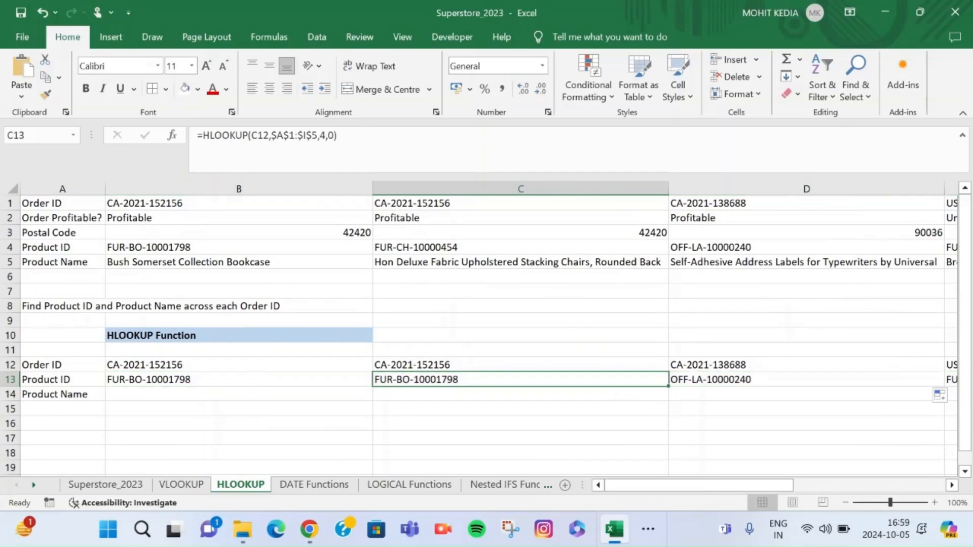
{"action": "left_click", "coordinate": [239, 365]}
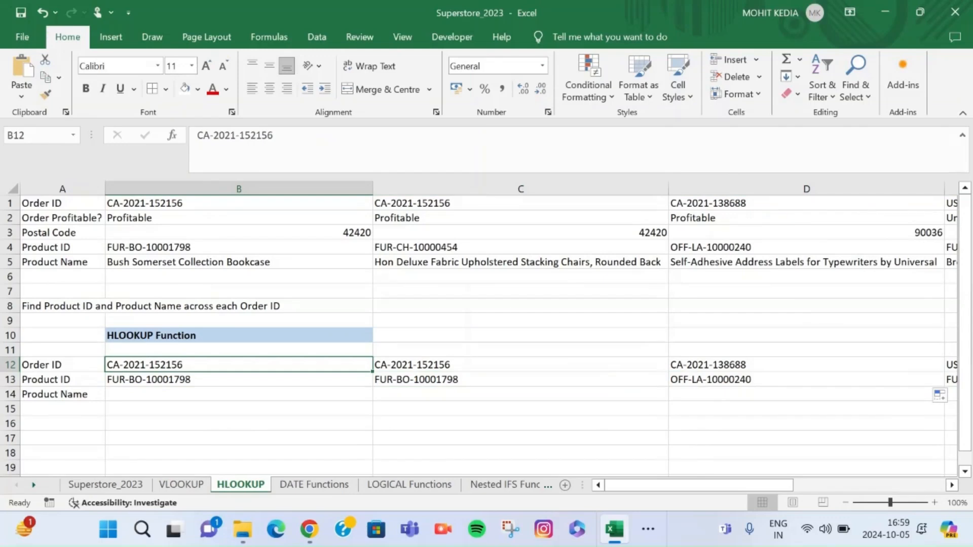
{"action": "left_click", "coordinate": [520, 365]}
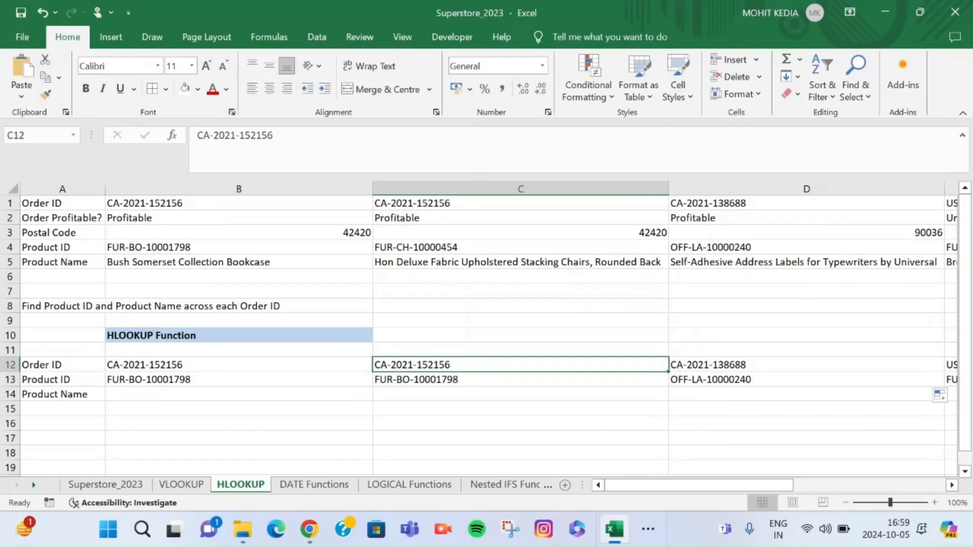
{"action": "left_click", "coordinate": [239, 380]}
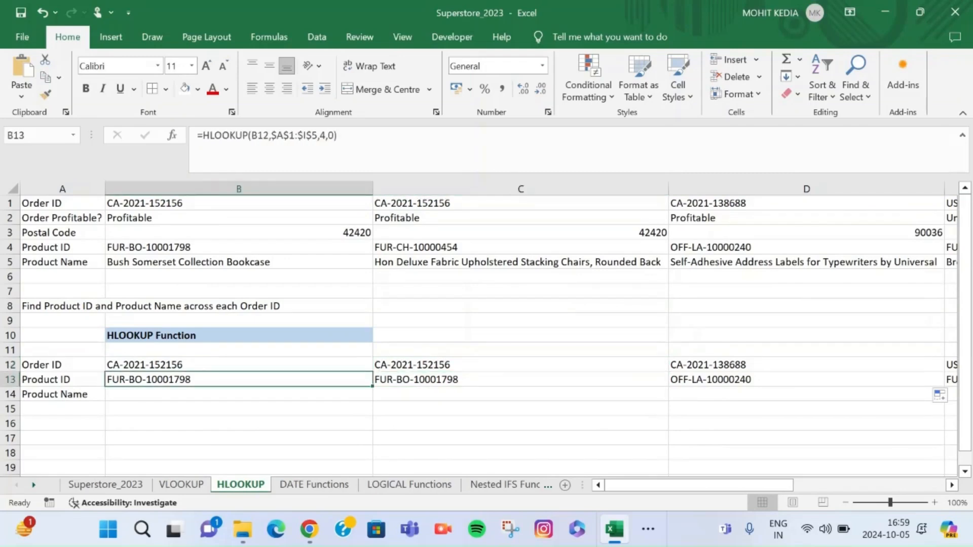
Change the range lookup argument of the HLOOKUP formula in C13 to 1 for an approximate match
{"action": "left_click", "coordinate": [520, 379]}
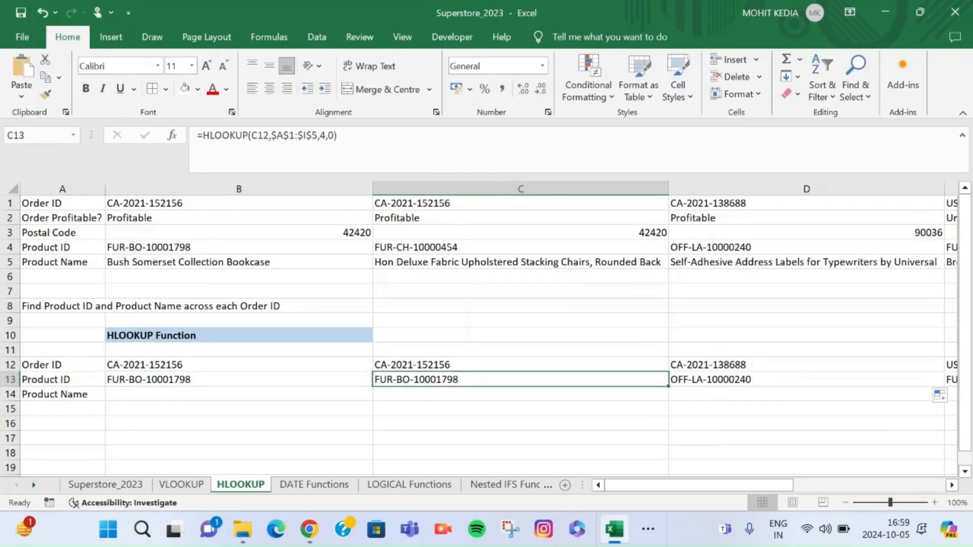
{"action": "key", "text": "F2"}
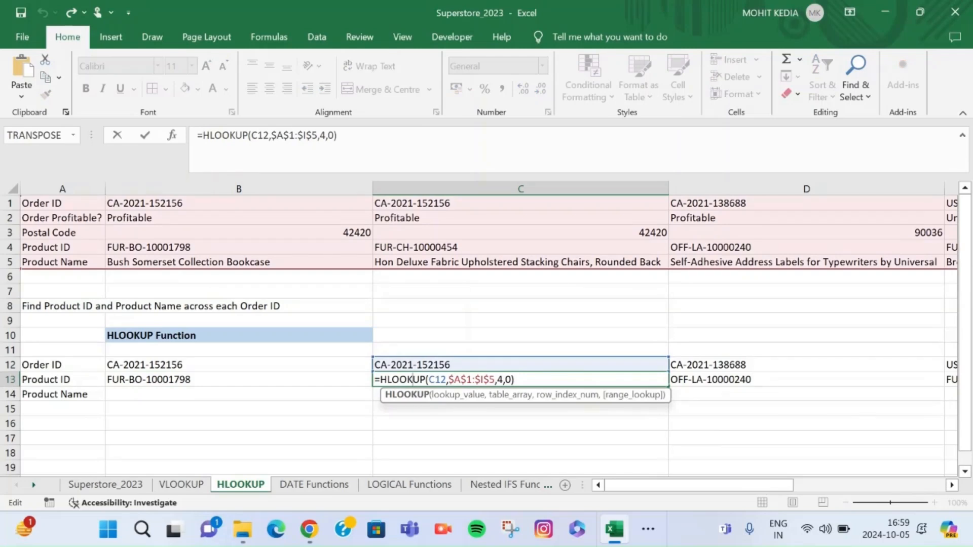
{"action": "key", "text": "Left"}
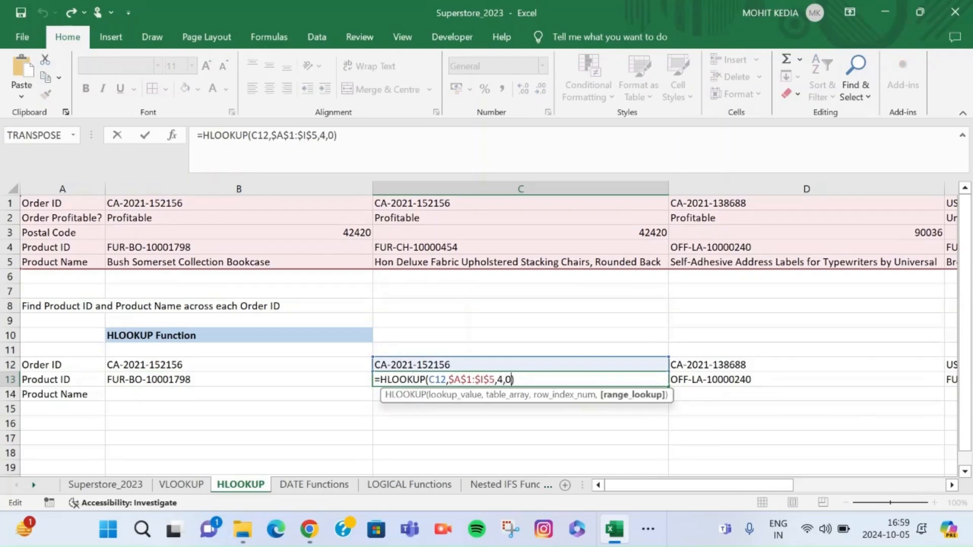
{"action": "key", "text": "BackSpace"}
{"action": "type", "text": "1"}
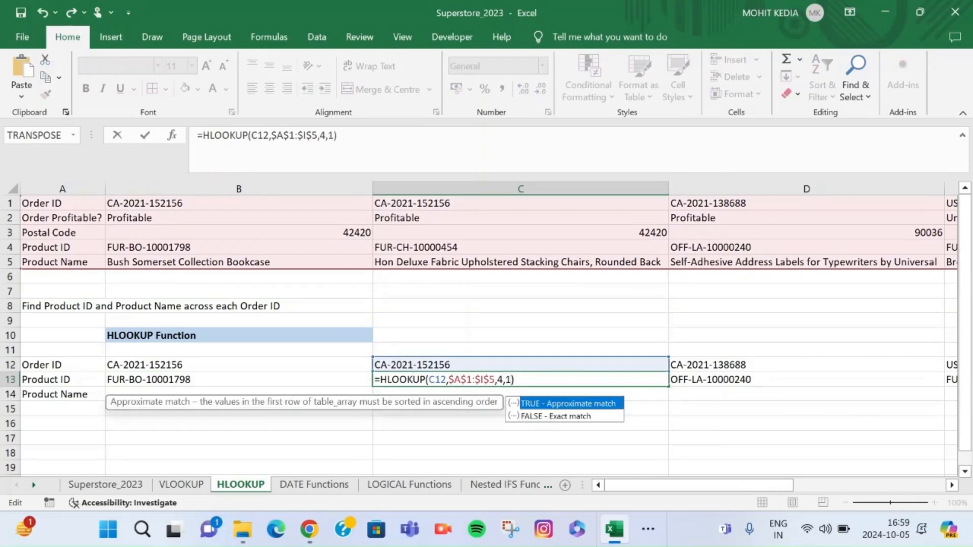
{"action": "key", "text": "Return"}
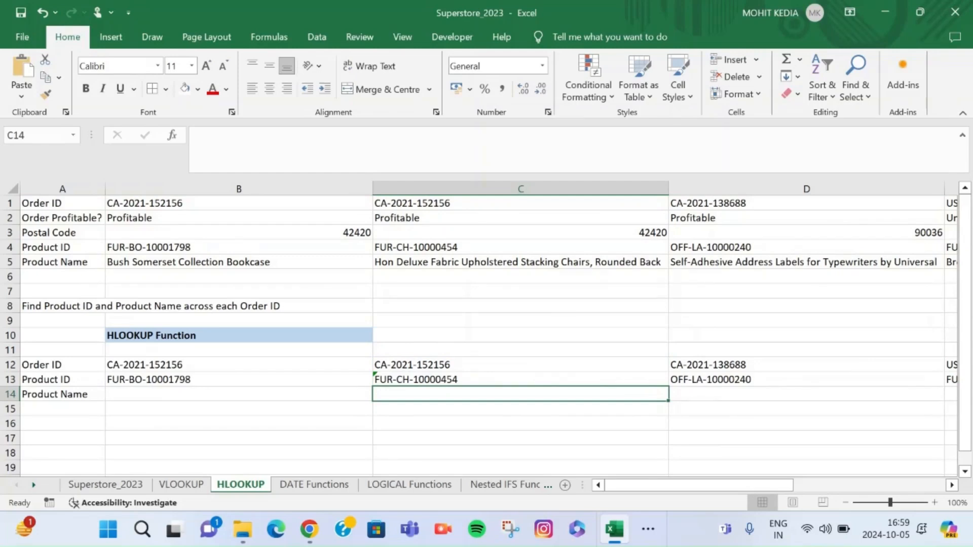
Try range lookup 1 in the HLOOKUP formula in B13
{"action": "left_click", "coordinate": [239, 379]}
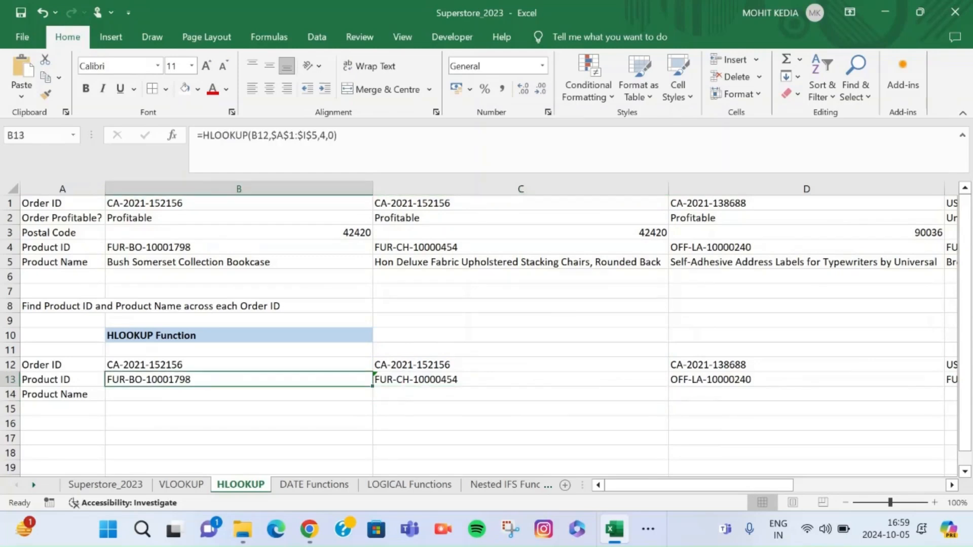
{"action": "left_click", "coordinate": [330, 165]}
{"action": "key", "text": "BackSpace"}
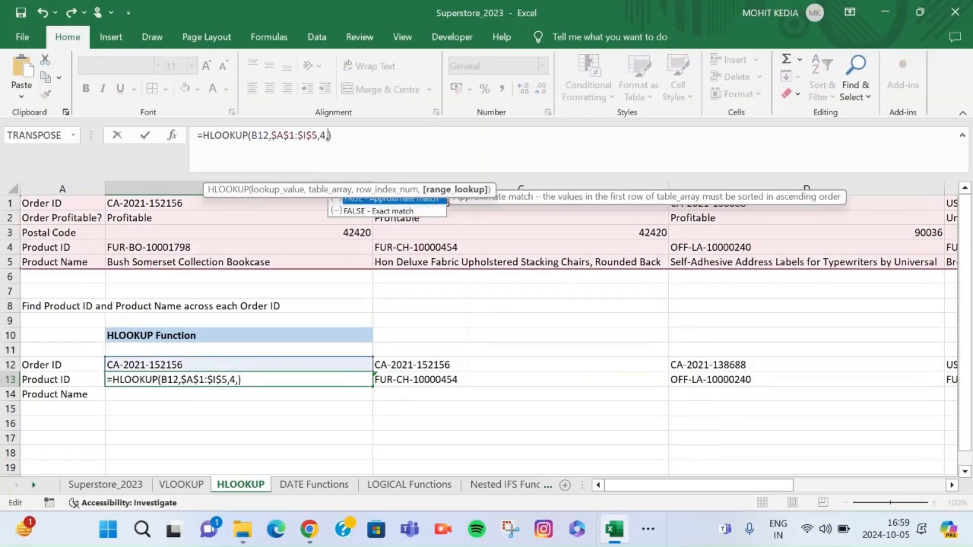
{"action": "type", "text": "1"}
{"action": "key", "text": "Return"}
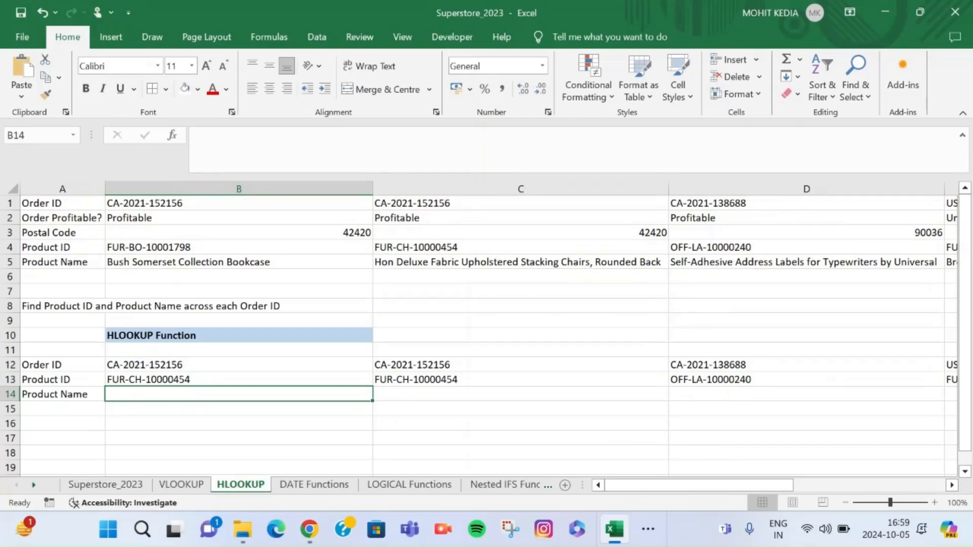
Restore exact matching in B13 by setting its HLOOKUP range lookup back to 0
{"action": "left_click", "coordinate": [239, 379]}
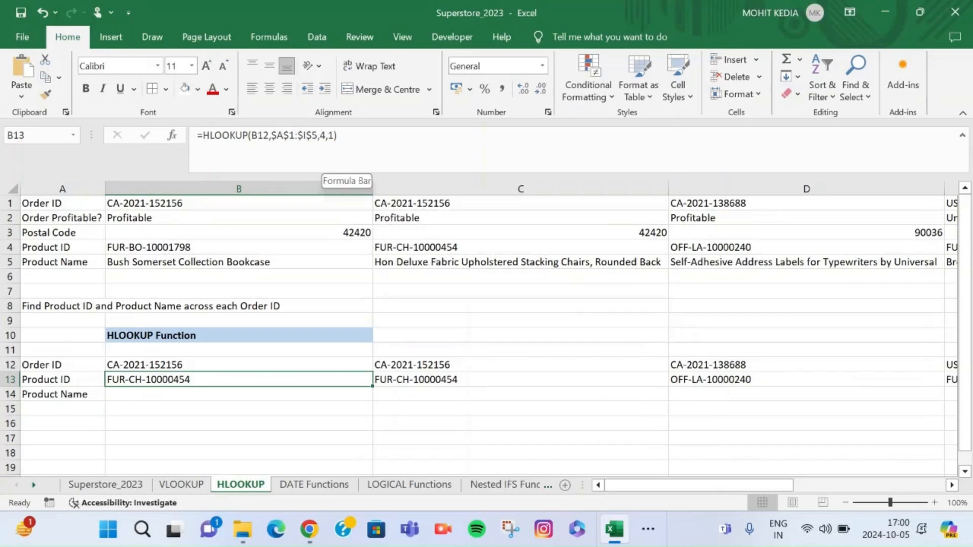
{"action": "left_click", "coordinate": [334, 136]}
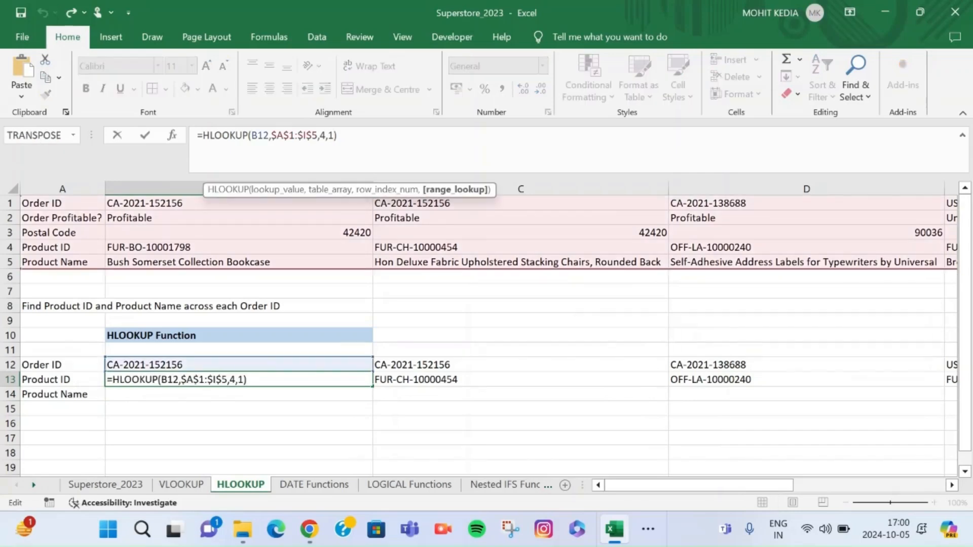
{"action": "key", "text": "BackSpace"}
{"action": "type", "text": "0"}
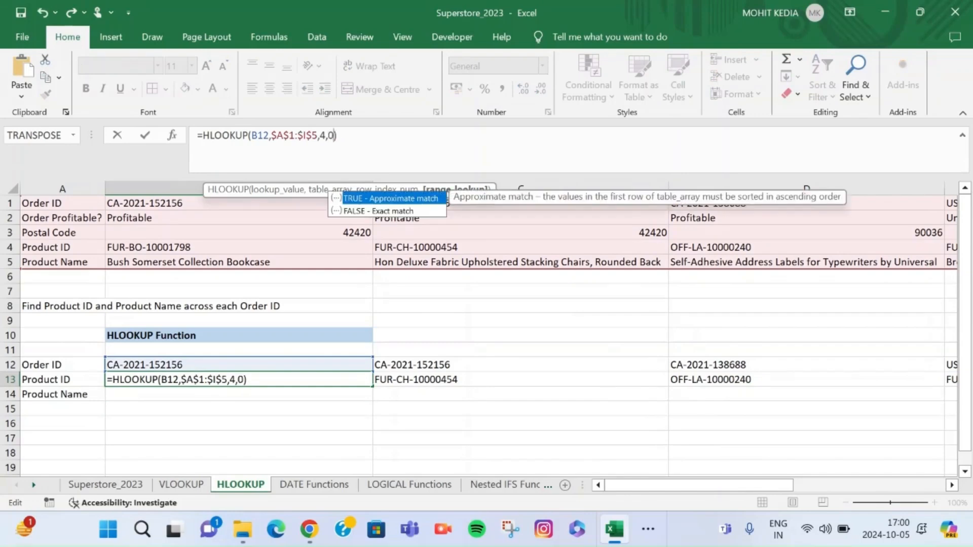
{"action": "key", "text": "Return"}
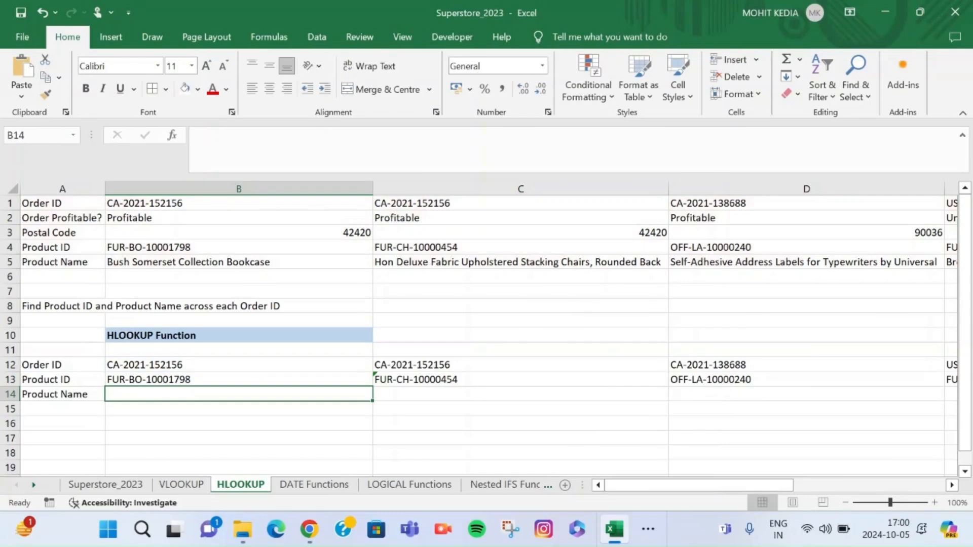
Check the HLOOKUP formulas in C13 to E13 against the source Product IDs in row 4
{"action": "left_click", "coordinate": [521, 379]}
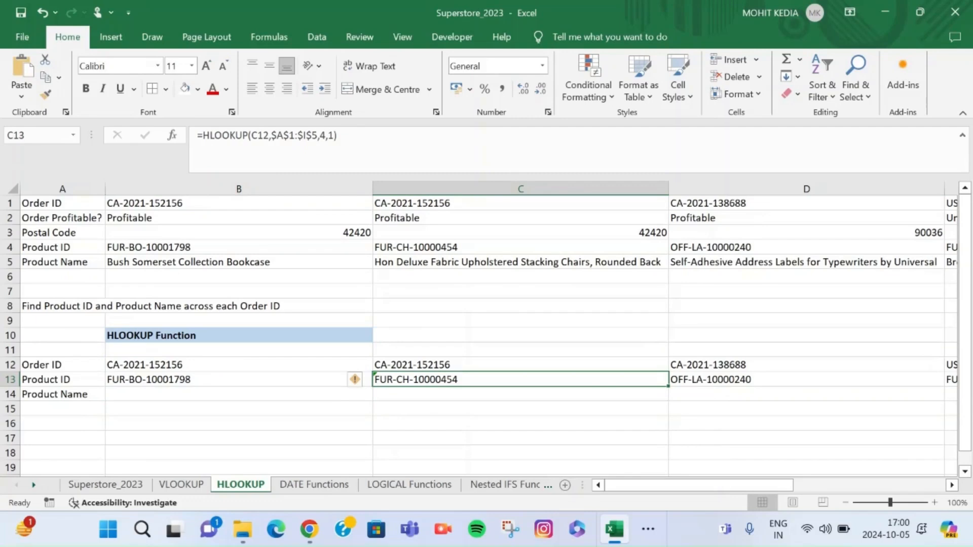
{"action": "left_click", "coordinate": [806, 380]}
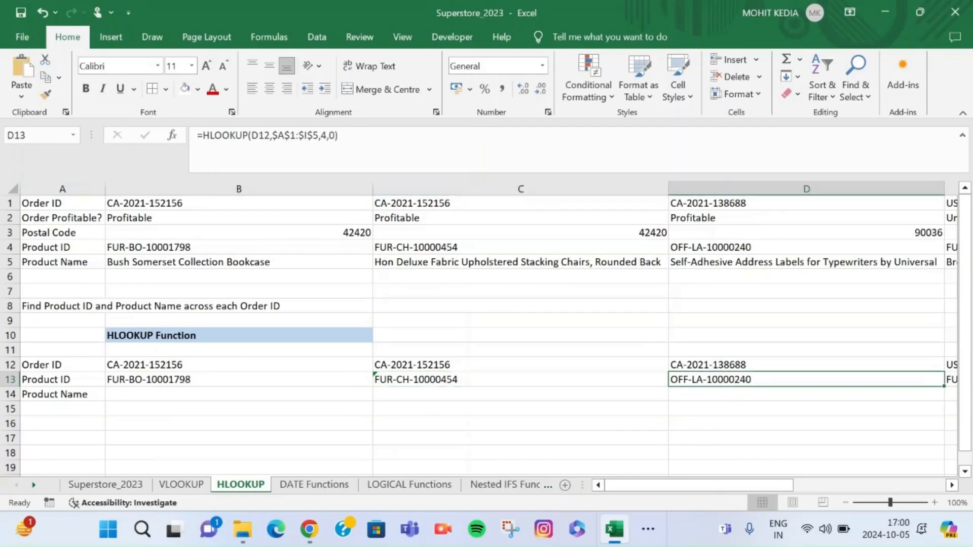
{"action": "scroll", "coordinate": [489, 329], "scroll_direction": "right", "scroll_amount": 5}
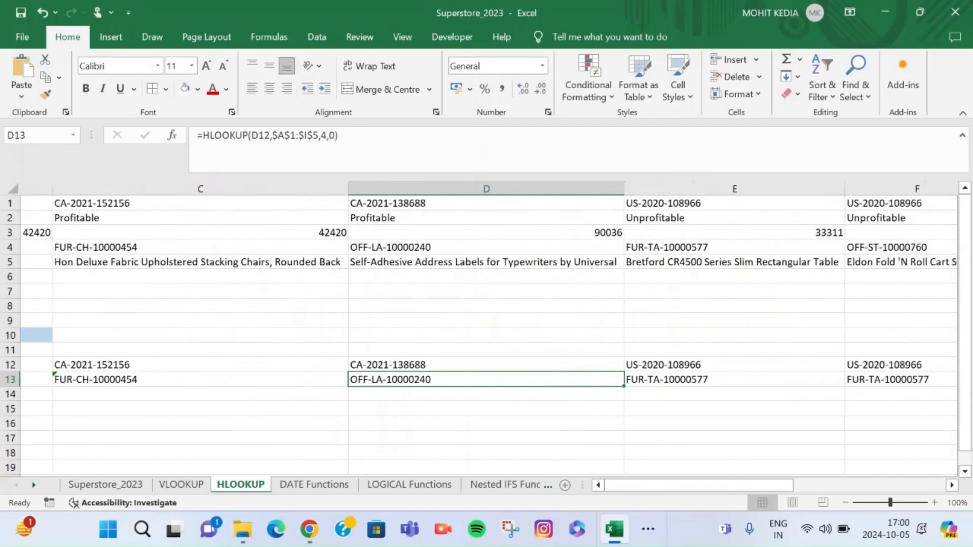
{"action": "scroll", "coordinate": [488, 329], "scroll_direction": "right", "scroll_amount": 1}
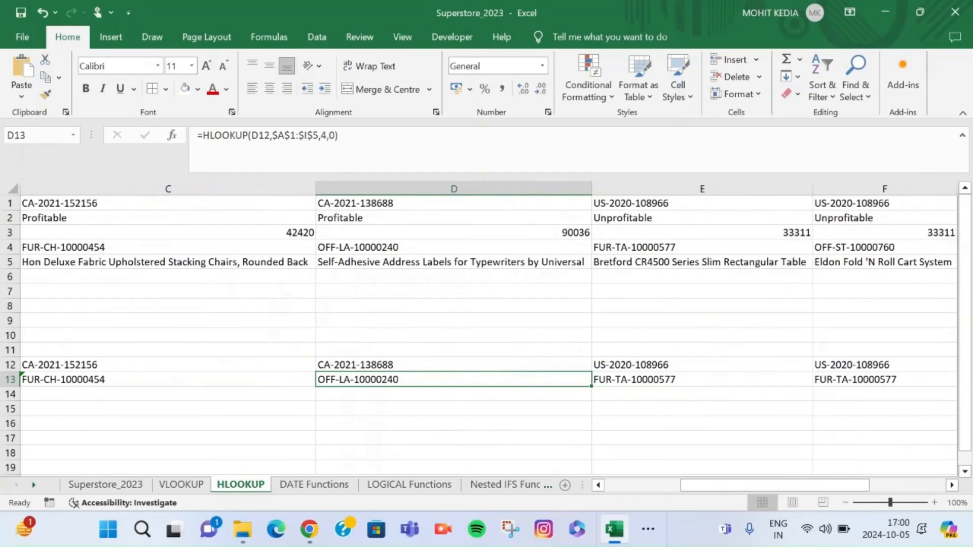
{"action": "left_click", "coordinate": [702, 247]}
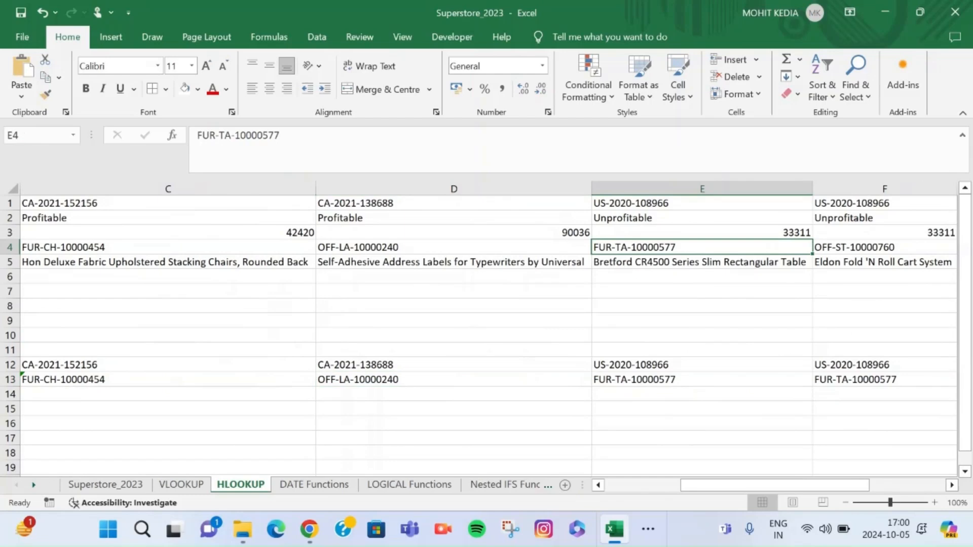
{"action": "left_click", "coordinate": [702, 379]}
{"action": "scroll", "coordinate": [489, 328], "scroll_direction": "right", "scroll_amount": 3}
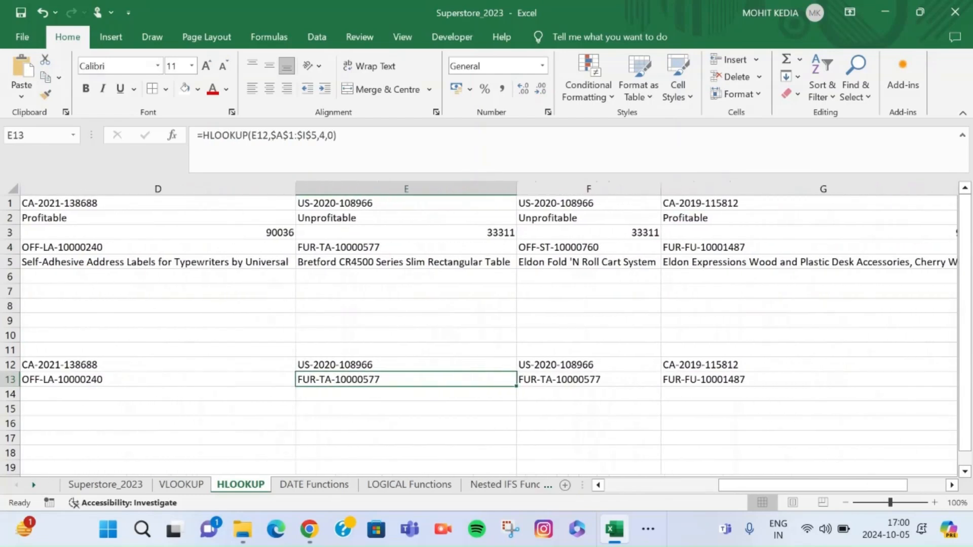
Change the range lookup argument of the HLOOKUP formula in F13 to 1 for an approximate match
{"action": "left_click", "coordinate": [588, 380]}
{"action": "double_click", "coordinate": [597, 379]}
{"action": "left_click", "coordinate": [653, 379]}
{"action": "key", "text": "BackSpace"}
{"action": "type", "text": "12,$A$1:$I$5,4,1)"}
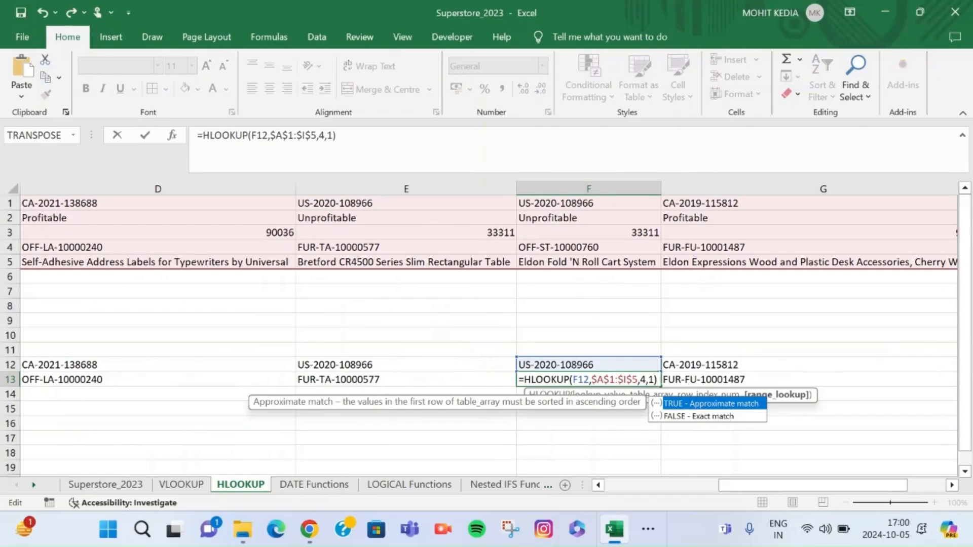
{"action": "key", "text": "Return"}
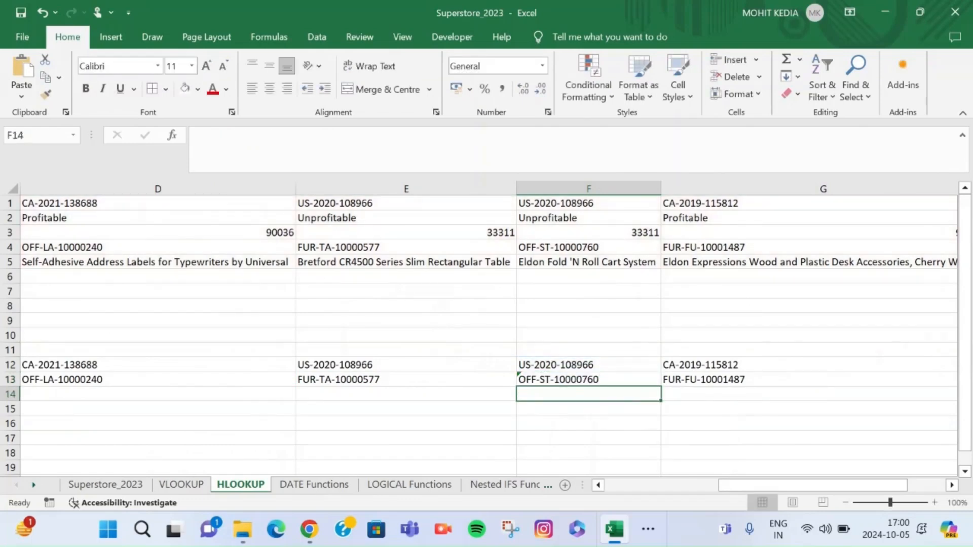
Try range lookup 1 in the HLOOKUP formula in H13
{"action": "left_click", "coordinate": [730, 380]}
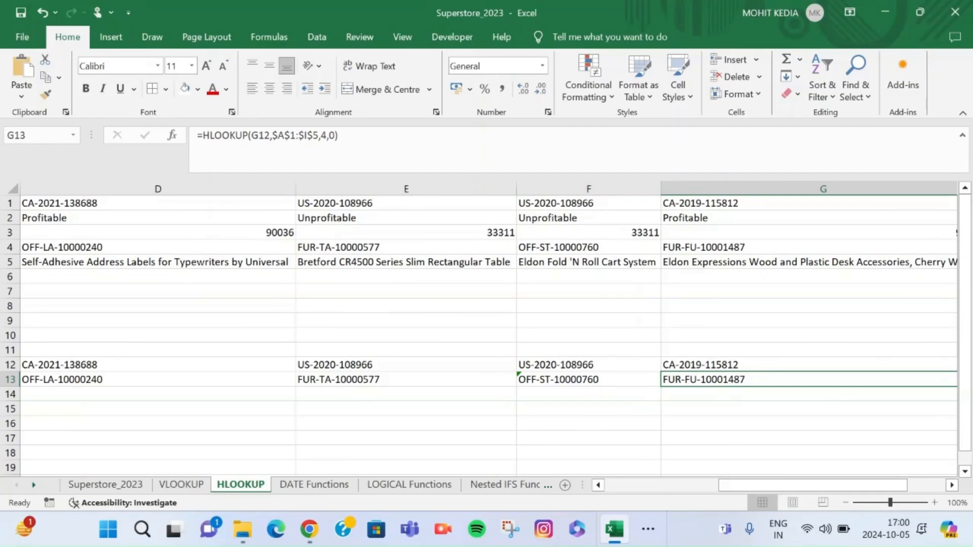
{"action": "scroll", "coordinate": [488, 327], "scroll_direction": "right", "scroll_amount": 5}
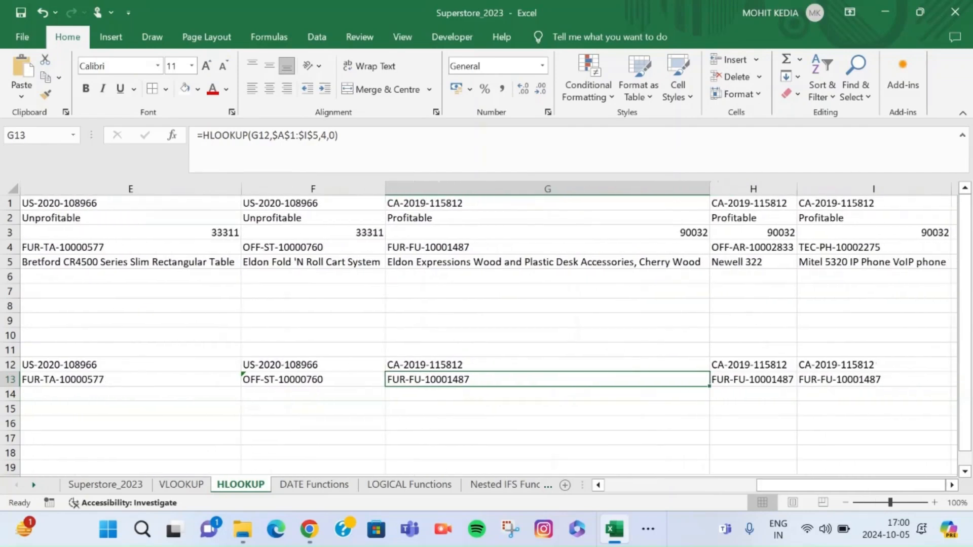
{"action": "scroll", "coordinate": [489, 328], "scroll_direction": "right", "scroll_amount": 3}
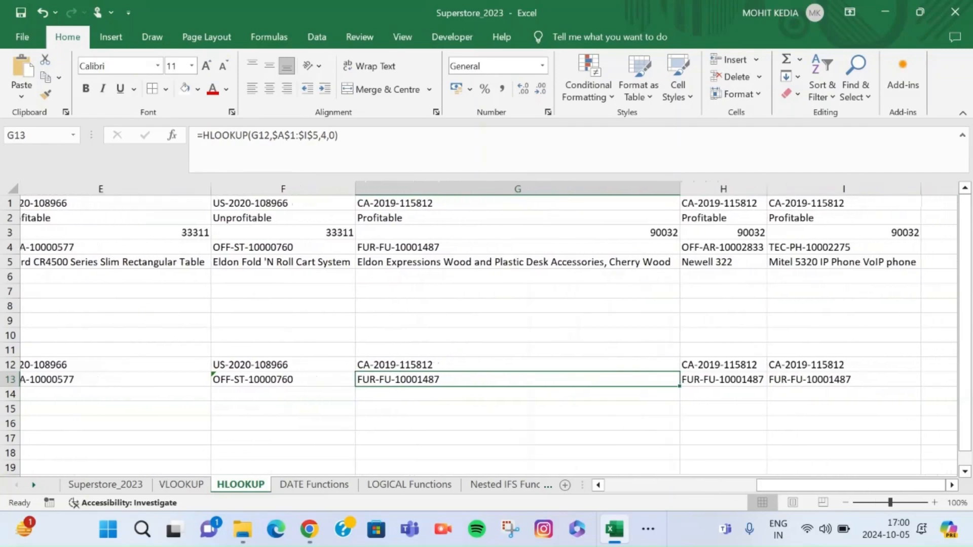
{"action": "left_click", "coordinate": [754, 379]}
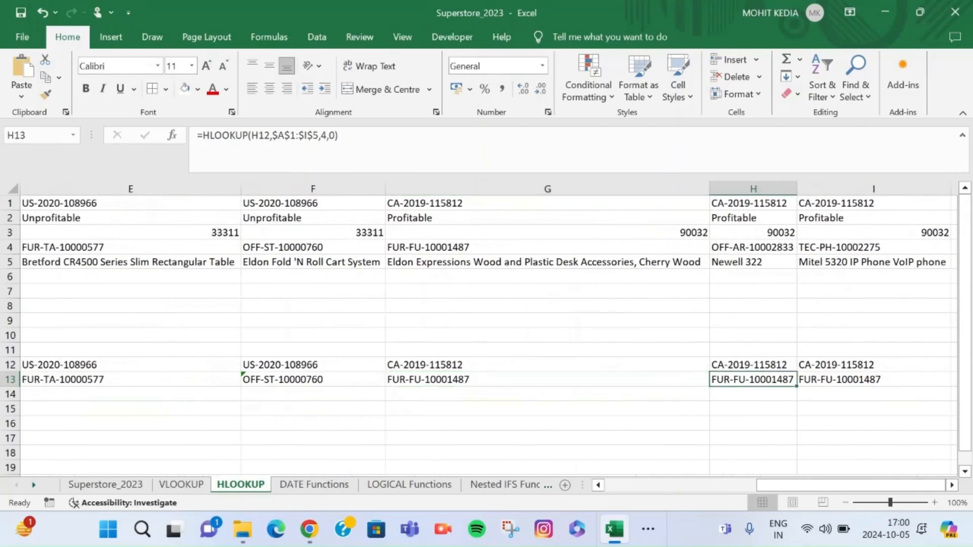
{"action": "double_click", "coordinate": [756, 379]}
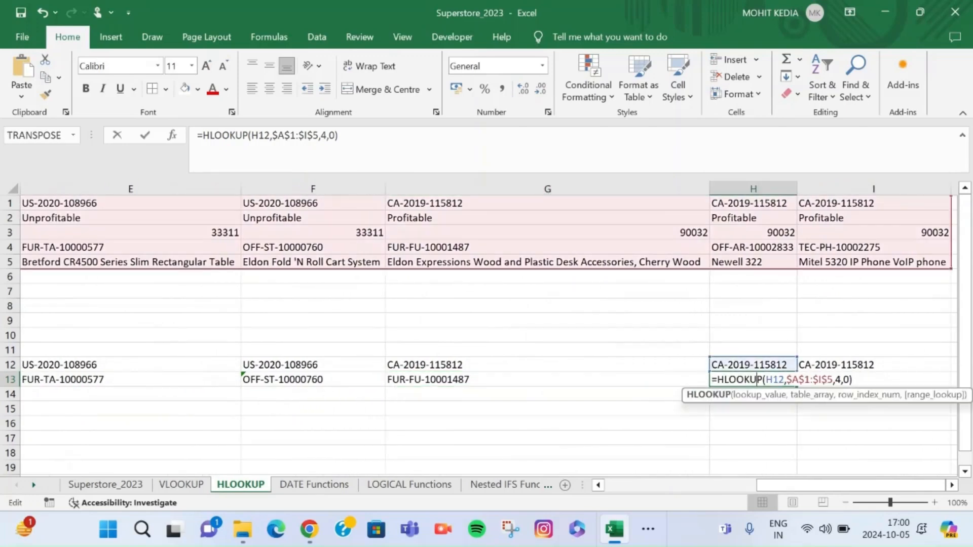
{"action": "left_click", "coordinate": [849, 380]}
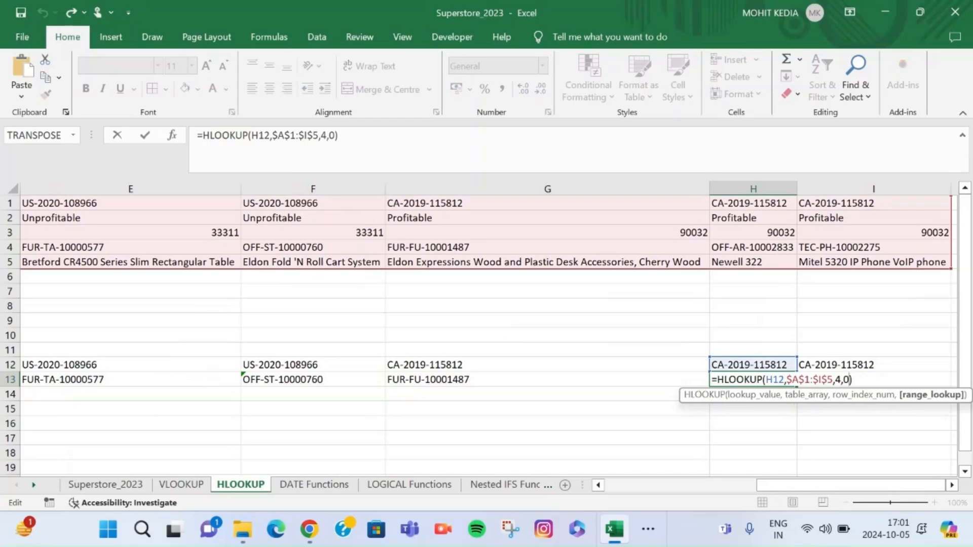
{"action": "key", "text": "BackSpace"}
{"action": "type", "text": "1"}
{"action": "key", "text": "Return"}
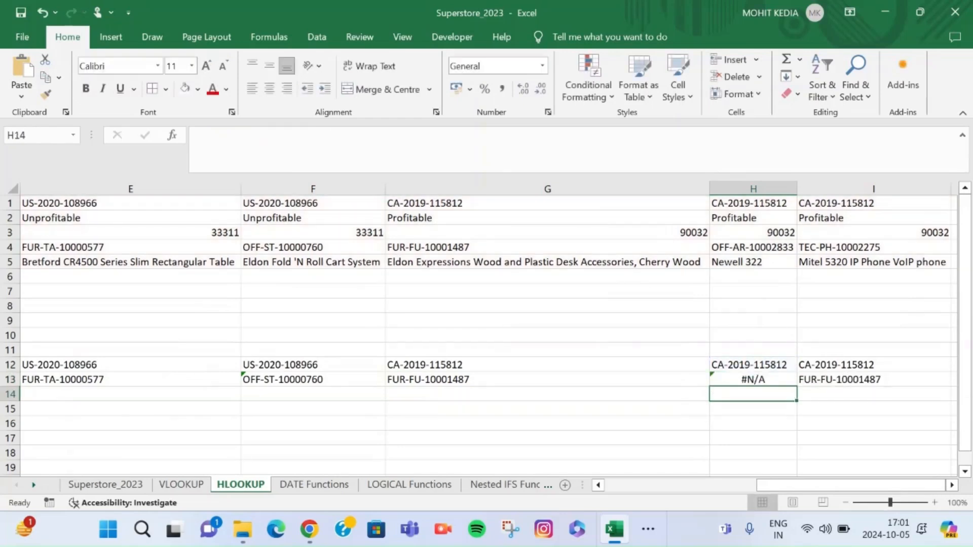
Restore exact matching in H13 by setting its HLOOKUP range lookup back to 0
{"action": "double_click", "coordinate": [785, 379]}
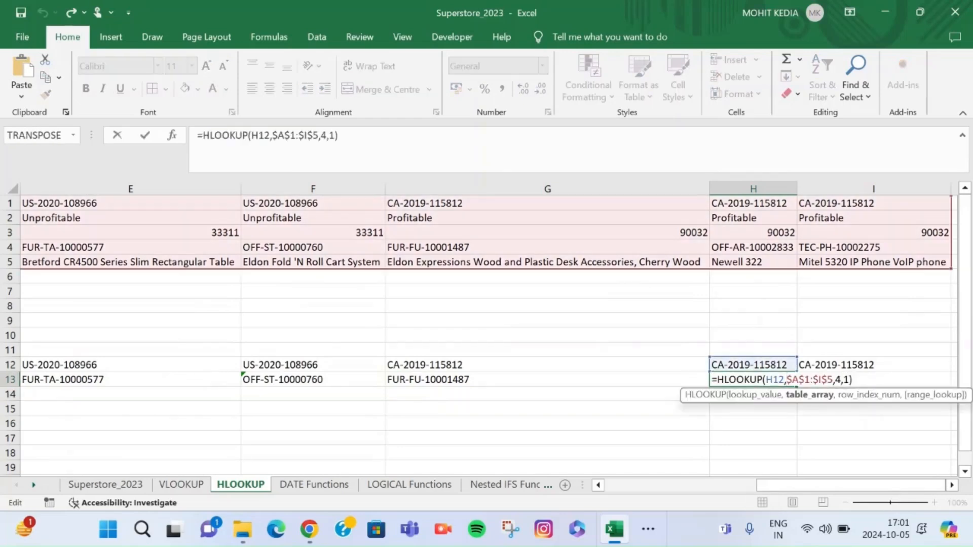
{"action": "left_click", "coordinate": [849, 379]}
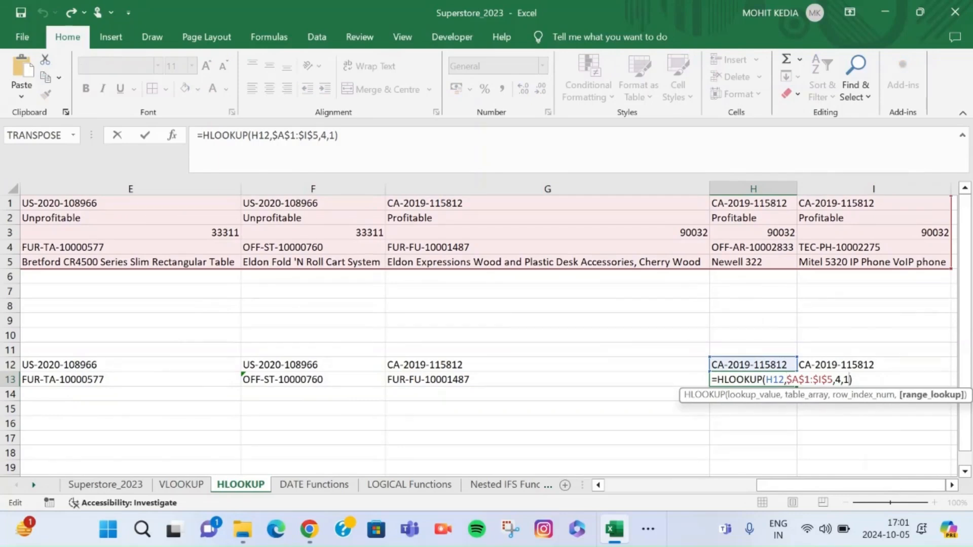
{"action": "key", "text": "BackSpace"}
{"action": "type", "text": "0"}
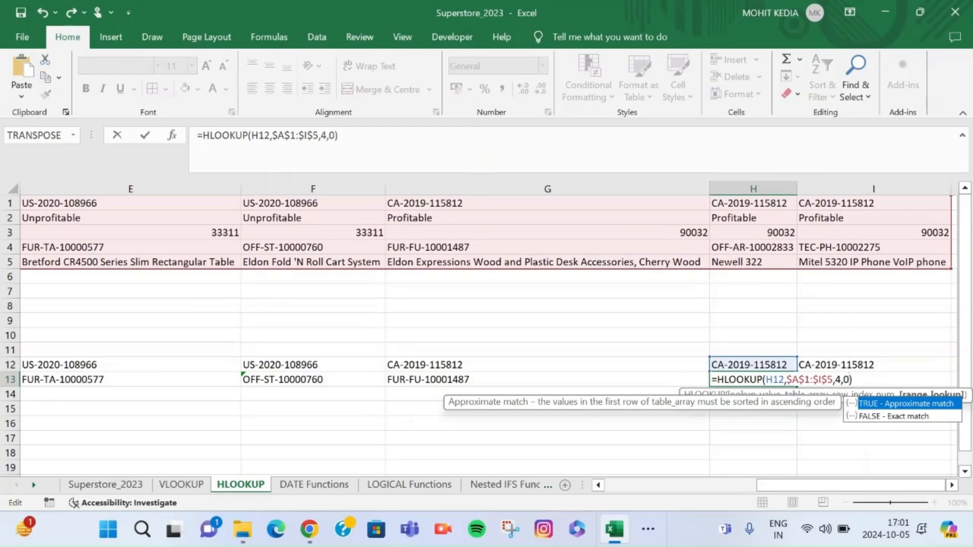
{"action": "key", "text": "Return"}
Try range lookup 1 in the HLOOKUP formula in I13, and undo that change
{"action": "left_click", "coordinate": [873, 379]}
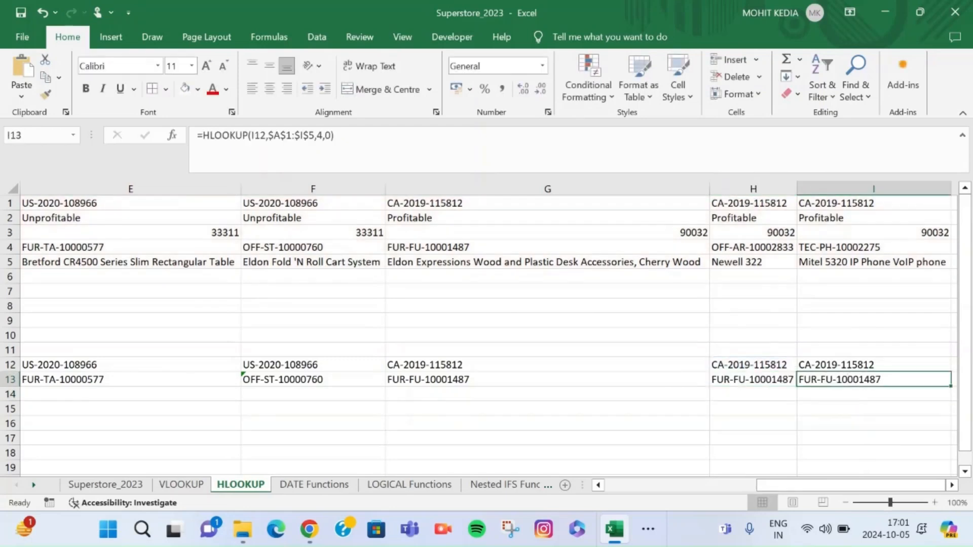
{"action": "scroll", "coordinate": [487, 330], "scroll_direction": "right", "scroll_amount": 3}
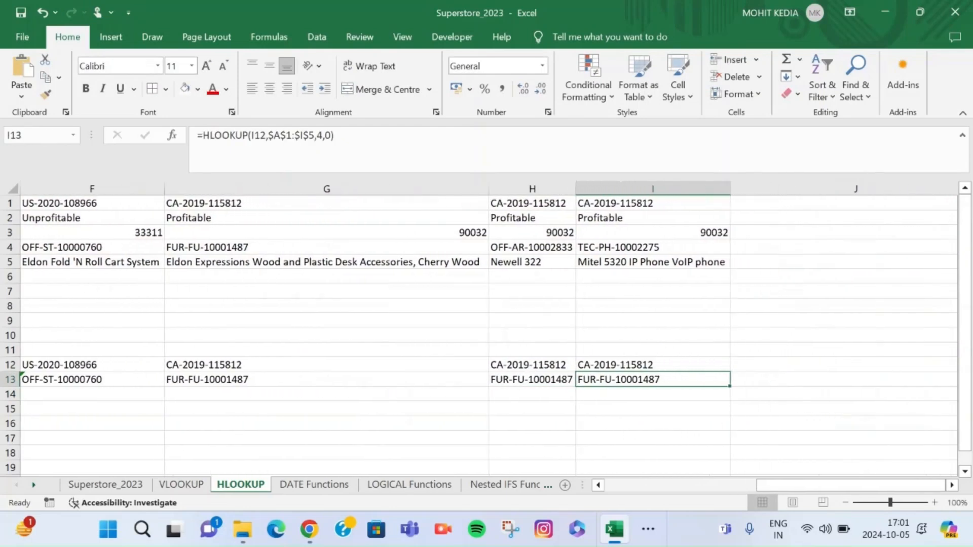
{"action": "key", "text": "F2"}
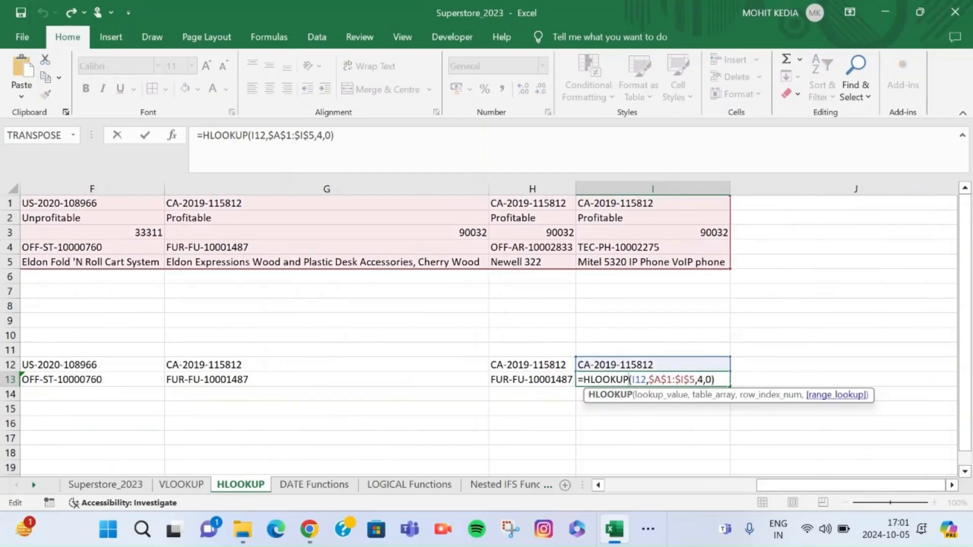
{"action": "left_click", "coordinate": [714, 379]}
{"action": "key", "text": "Left"}
{"action": "key", "text": "BackSpace"}
{"action": "type", "text": "1"}
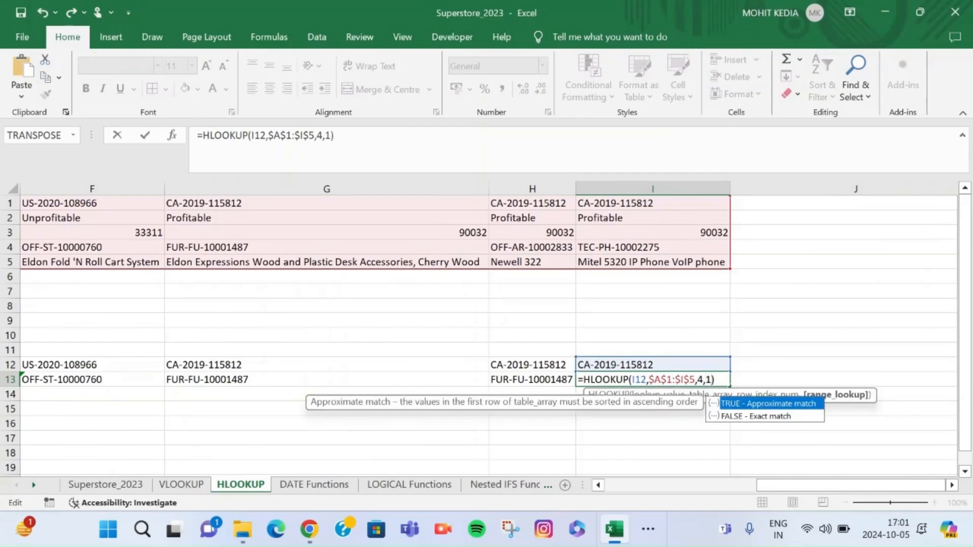
{"action": "key", "text": "Return"}
{"action": "left_click", "coordinate": [652, 379]}
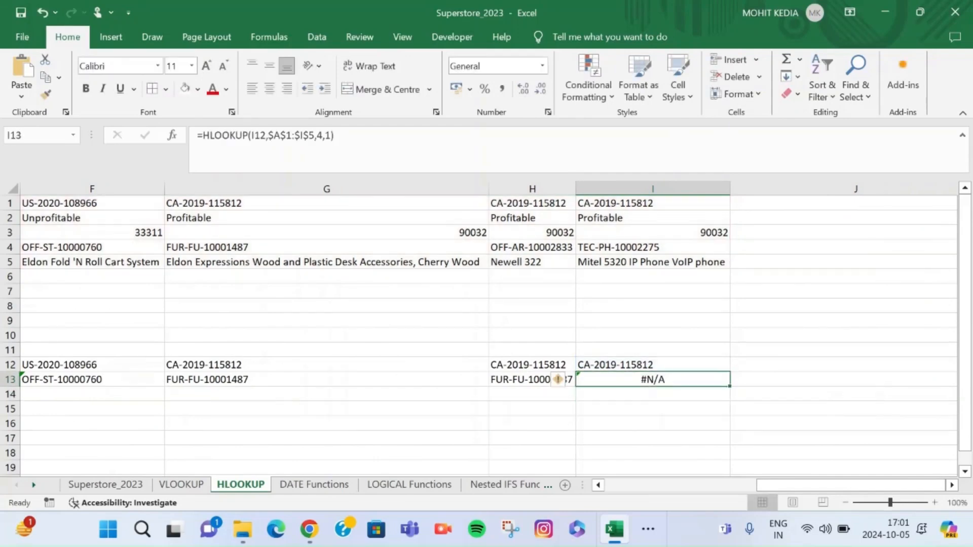
{"action": "key", "text": "ctrl+z"}
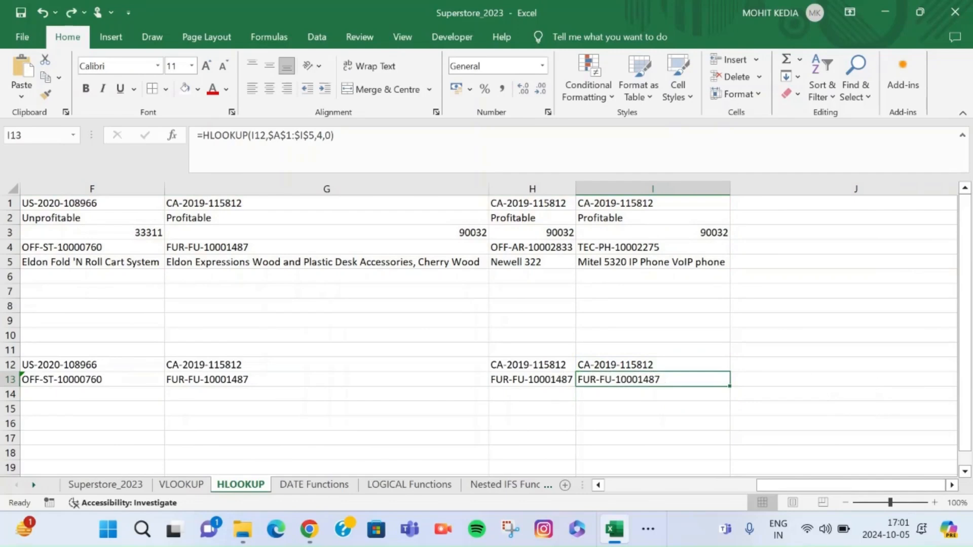
Enter =HLOOKUP(B12,$A$1:$I$5,5,0) in B14 to look up the Product Name for the first Order ID
{"action": "scroll", "coordinate": [486, 329], "scroll_direction": "left", "scroll_amount": 1}
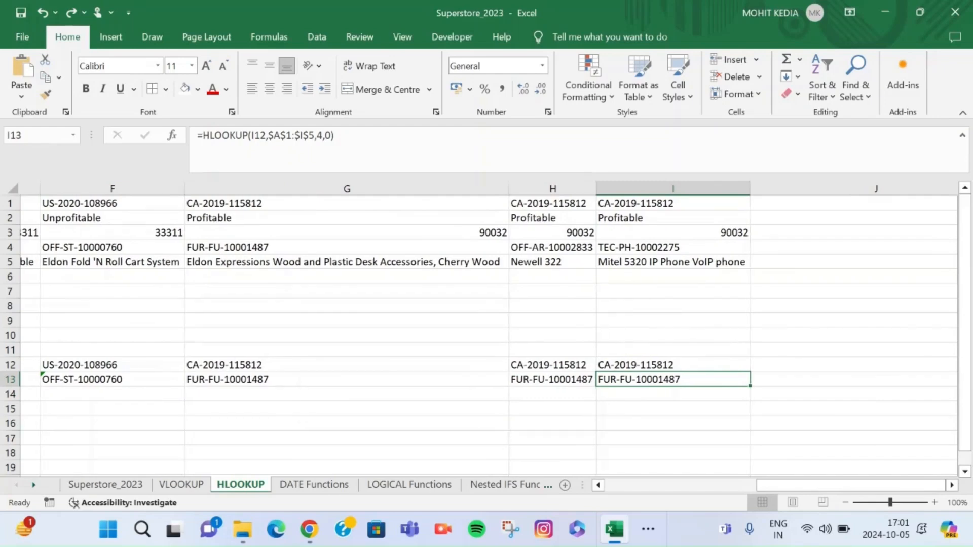
{"action": "scroll", "coordinate": [486, 329], "scroll_direction": "left", "scroll_amount": 10}
{"action": "scroll", "coordinate": [486, 330], "scroll_direction": "left", "scroll_amount": 5}
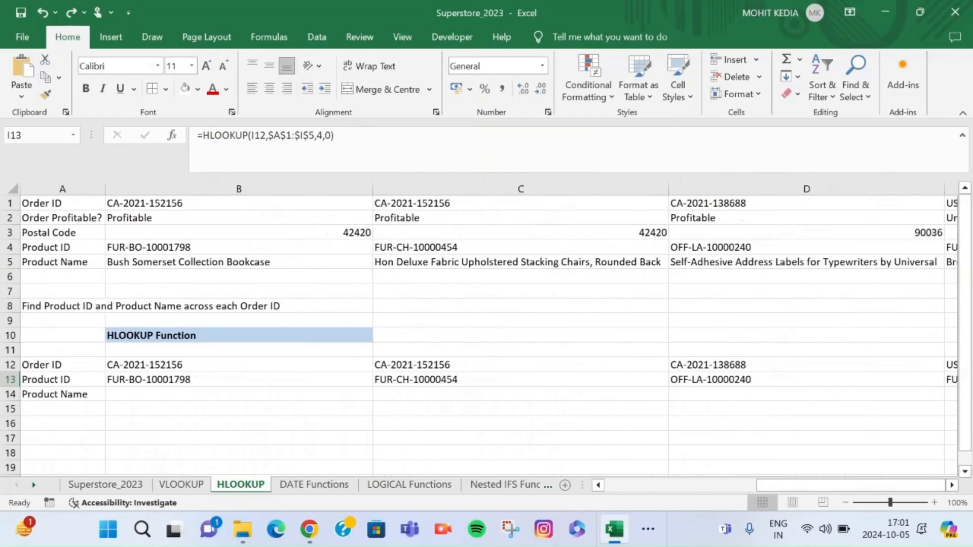
{"action": "left_click", "coordinate": [239, 394]}
{"action": "type", "text": "="}
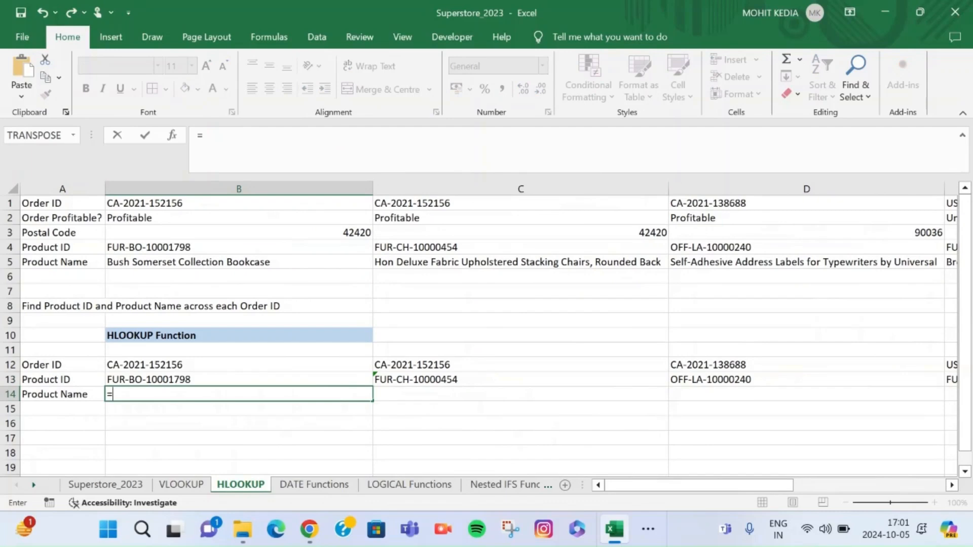
{"action": "type", "text": "HLO"}
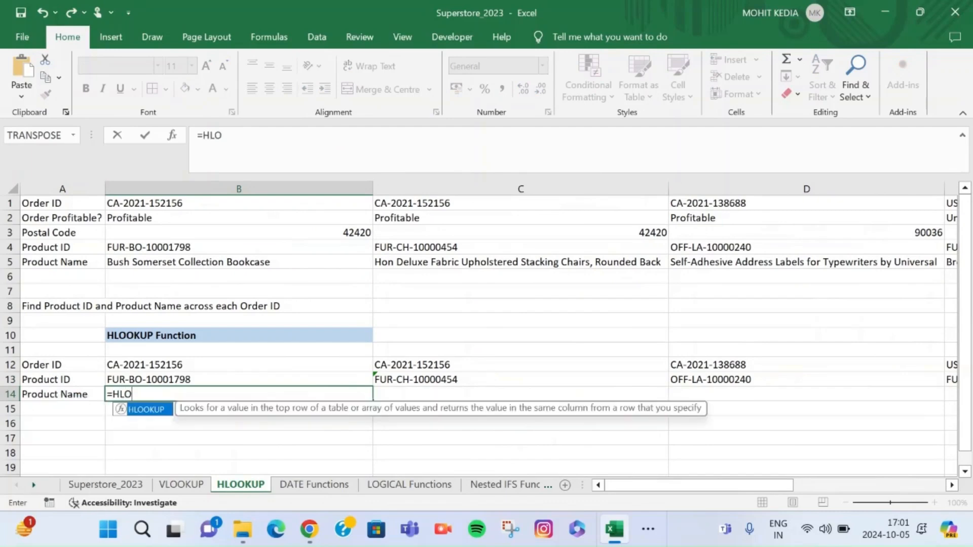
{"action": "key", "text": "Tab"}
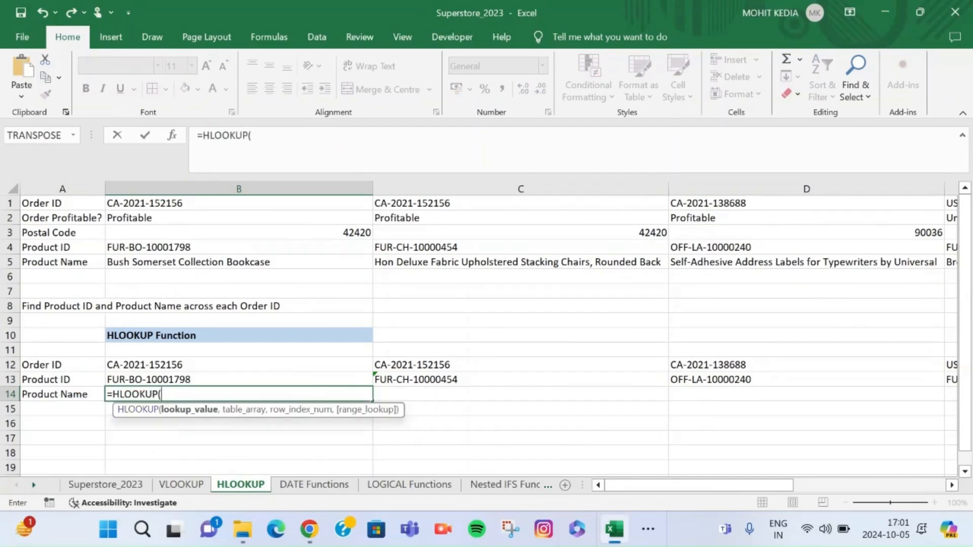
{"action": "left_click", "coordinate": [238, 365]}
{"action": "type", "text": ","}
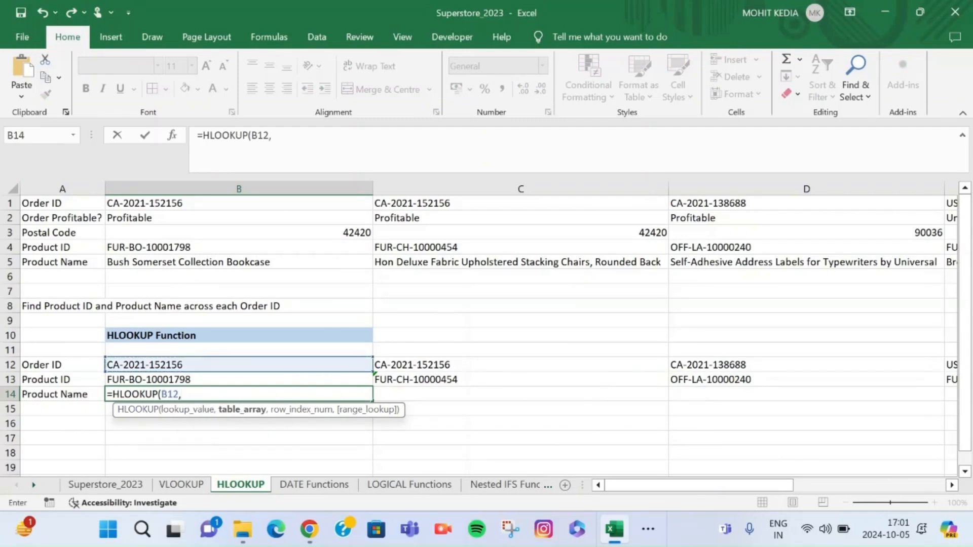
{"action": "left_click_drag", "start_coordinate": [61, 203], "coordinate": [950, 267]}
{"action": "key", "text": "F4"}
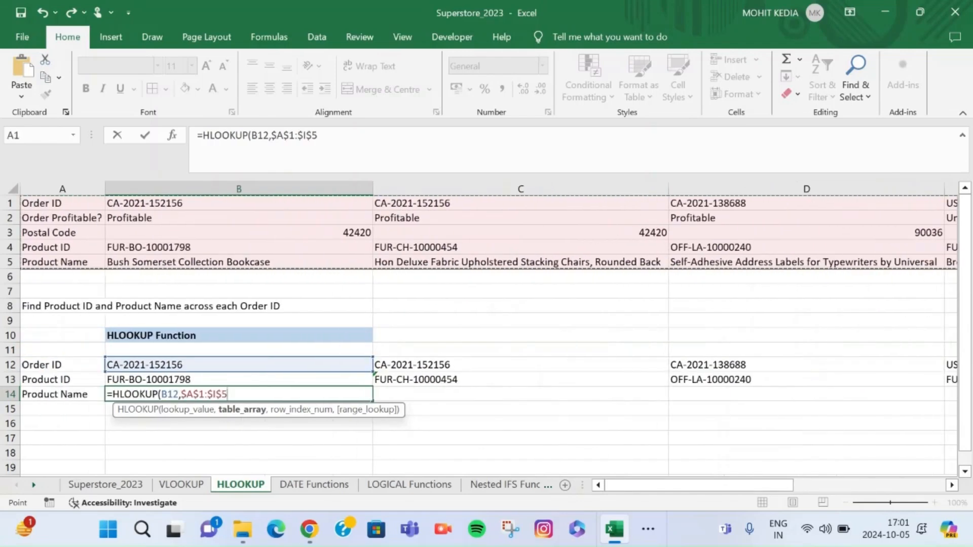
{"action": "type", "text": ","}
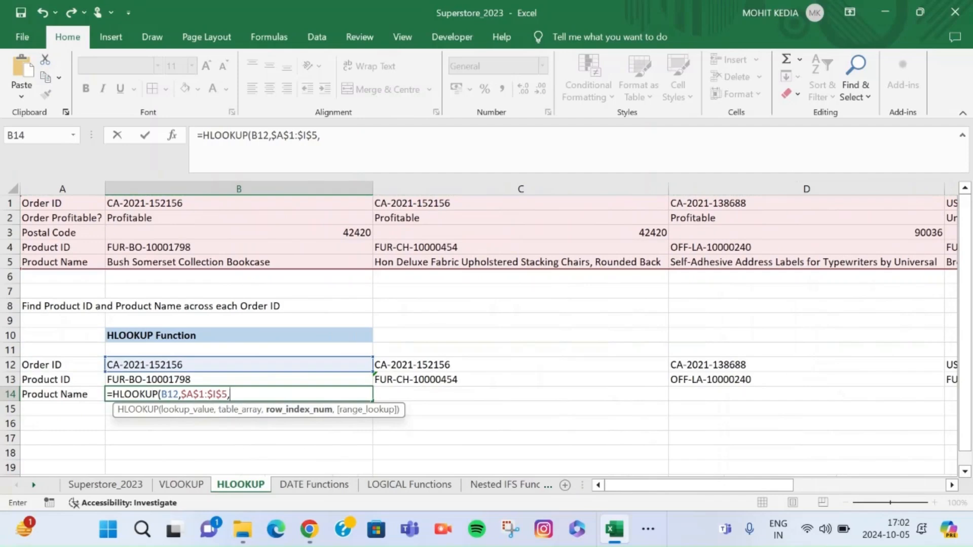
{"action": "type", "text": "5,0"}
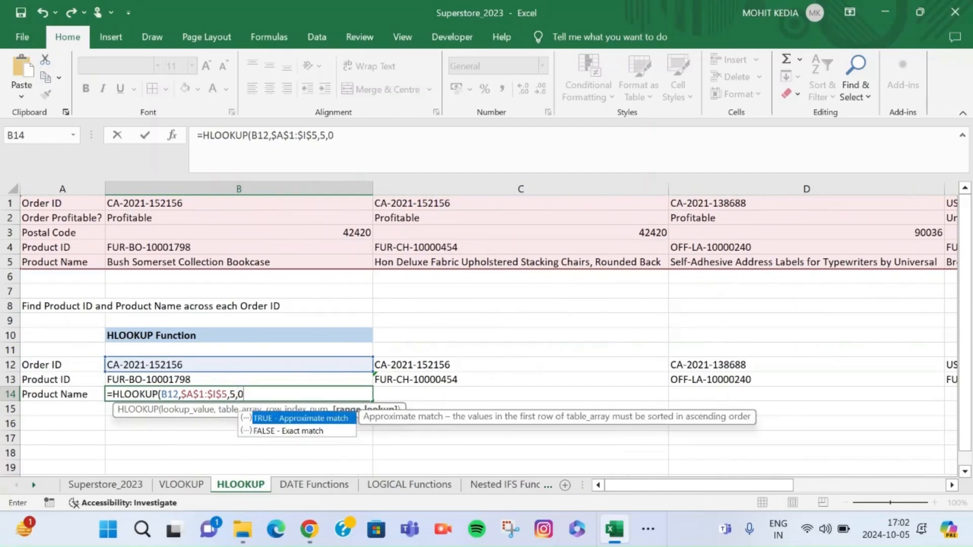
{"action": "type", "text": ")"}
{"action": "key", "text": "Return"}
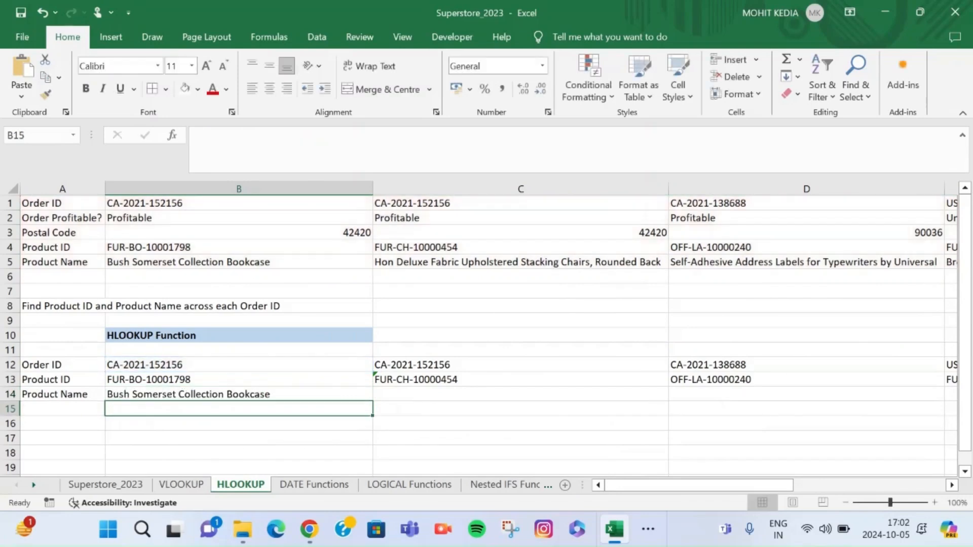
Fill the Product Name HLOOKUP formula from B14 across row 14 through I14
{"action": "key", "text": "Up"}
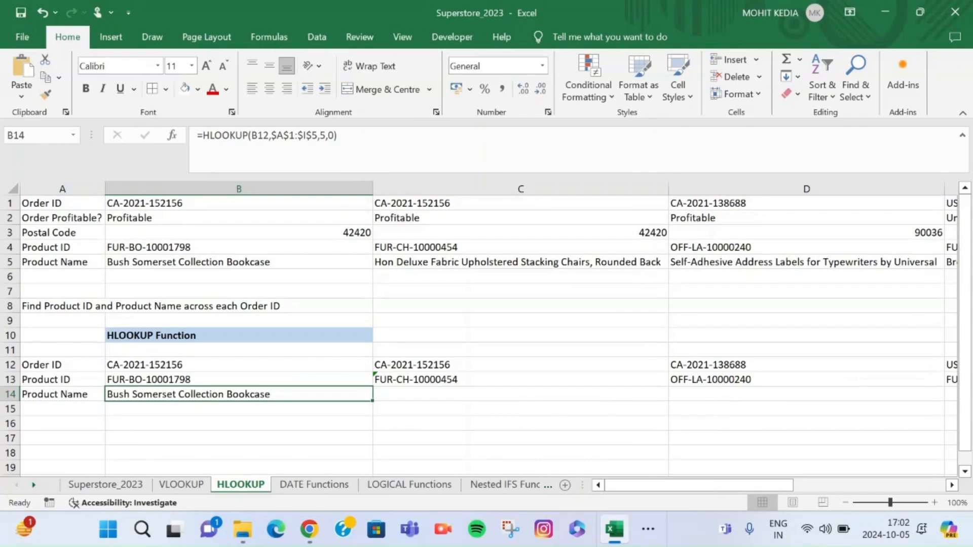
{"action": "left_click_drag", "start_coordinate": [373, 401], "coordinate": [537, 397]}
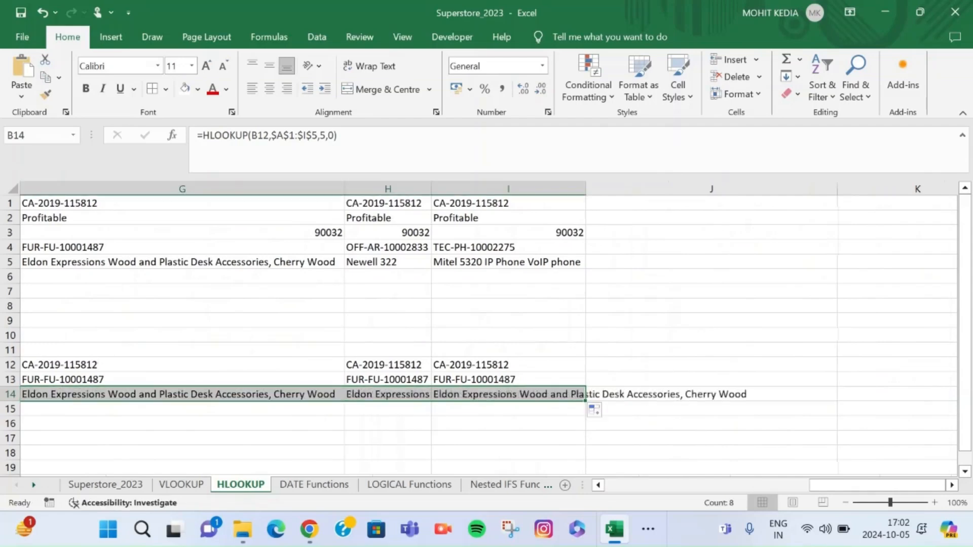
{"action": "scroll", "coordinate": [488, 335], "scroll_direction": "left", "scroll_amount": 2}
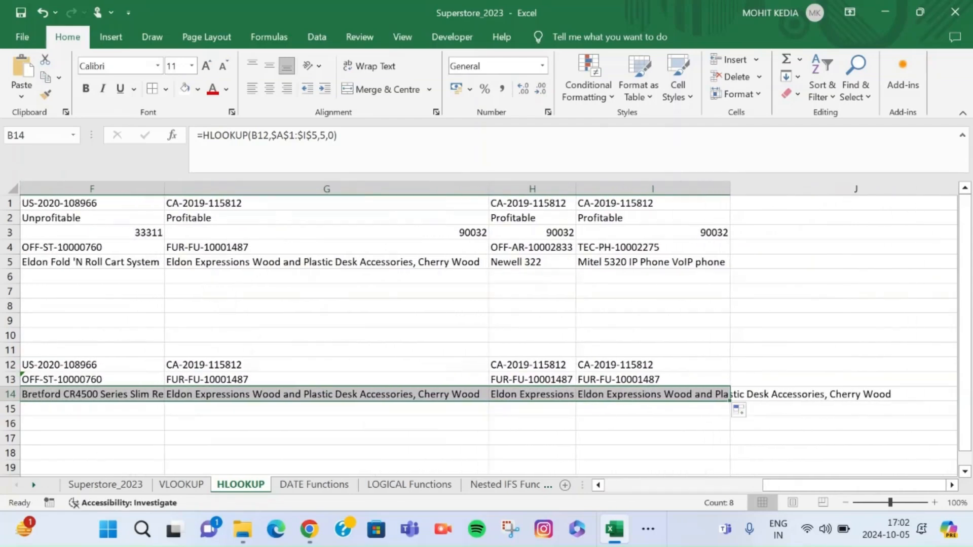
{"action": "scroll", "coordinate": [486, 330], "scroll_direction": "left", "scroll_amount": 5}
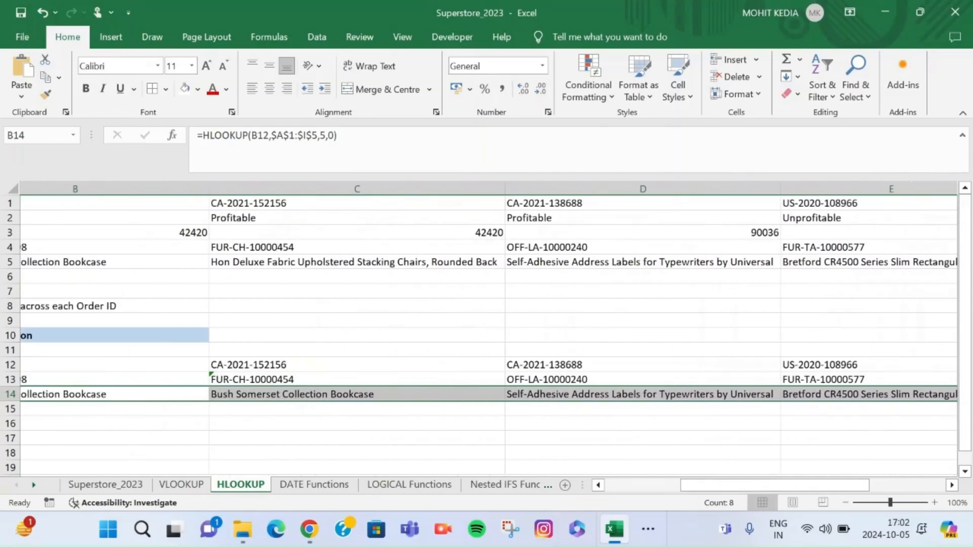
{"action": "scroll", "coordinate": [486, 330], "scroll_direction": "left", "scroll_amount": 3}
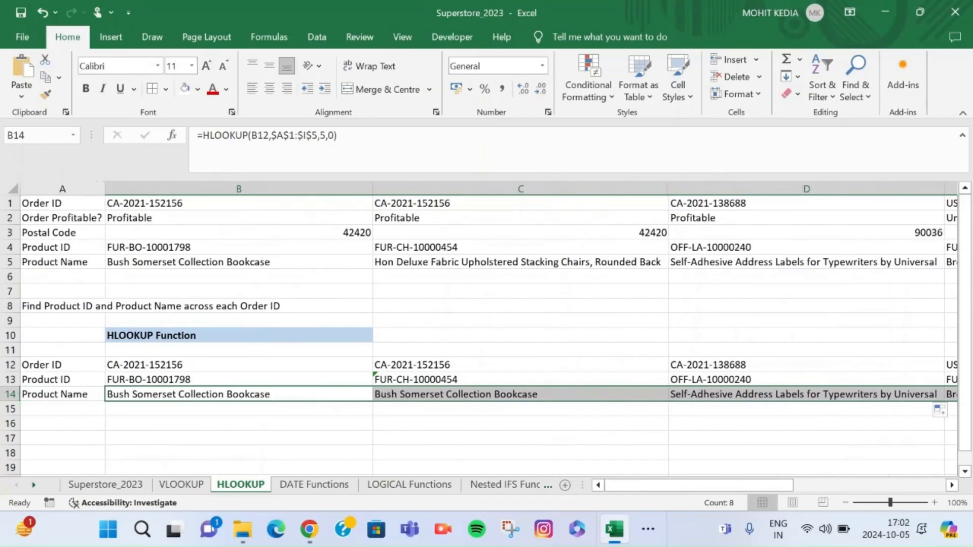
Change the range lookup argument of the Product Name HLOOKUP formula in C14 to an approximate match
{"action": "left_click", "coordinate": [520, 262]}
{"action": "left_click", "coordinate": [520, 394]}
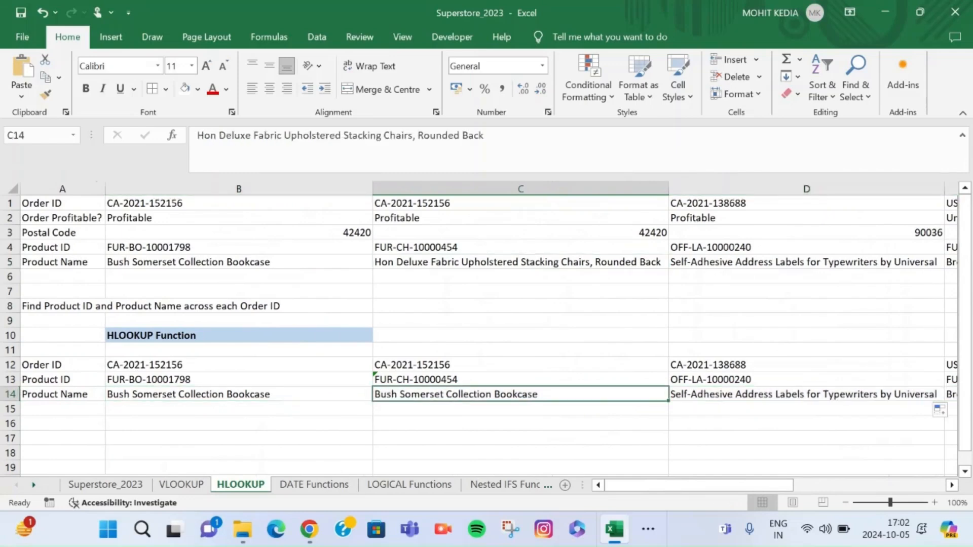
{"action": "double_click", "coordinate": [447, 394]}
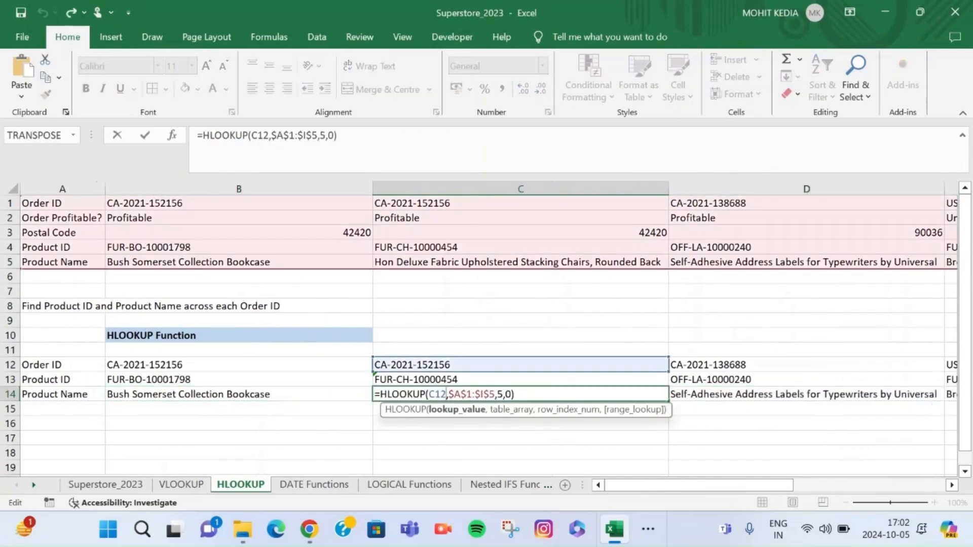
{"action": "left_click", "coordinate": [505, 394]}
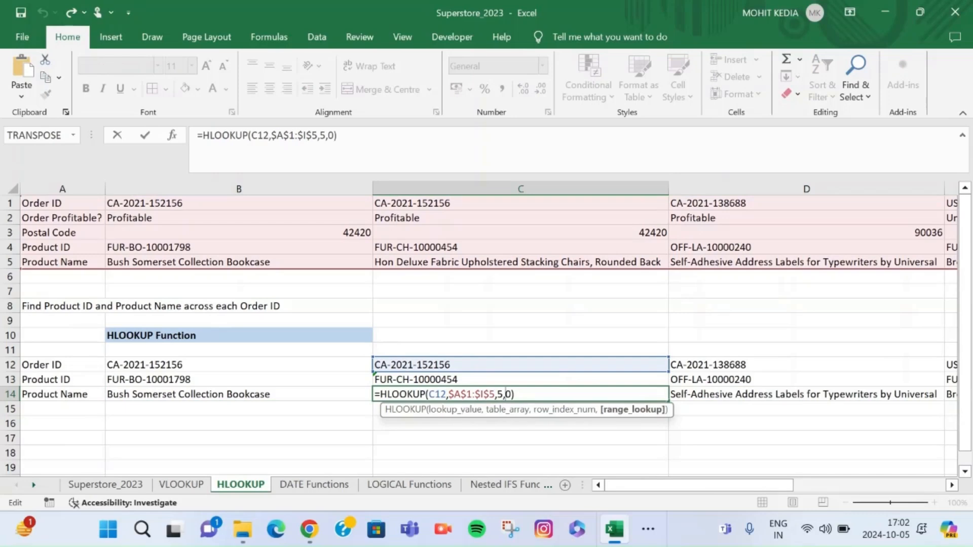
{"action": "key", "text": "BackSpace"}
{"action": "type", "text": "0"}
{"action": "key", "text": "Return"}
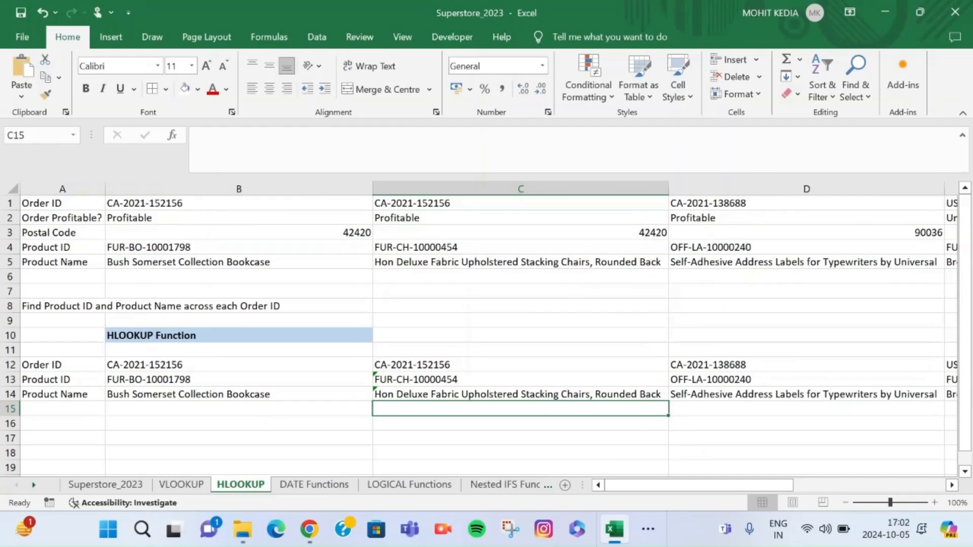
{"action": "key", "text": "ctrl+Page_Down"}
{"action": "key", "text": "ctrl+Page_Up"}
{"action": "left_click", "coordinate": [648, 529]}
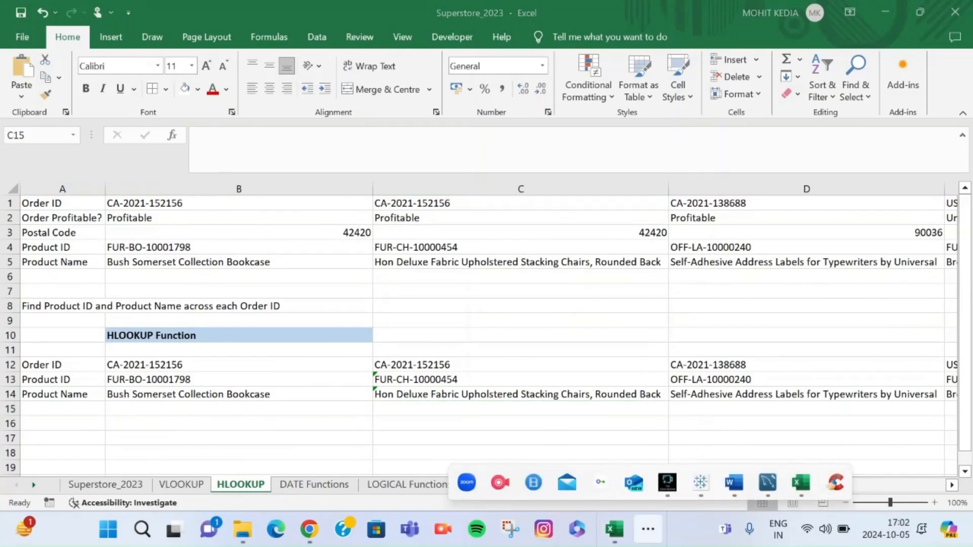
{"action": "mouse_move", "coordinate": [668, 482]}
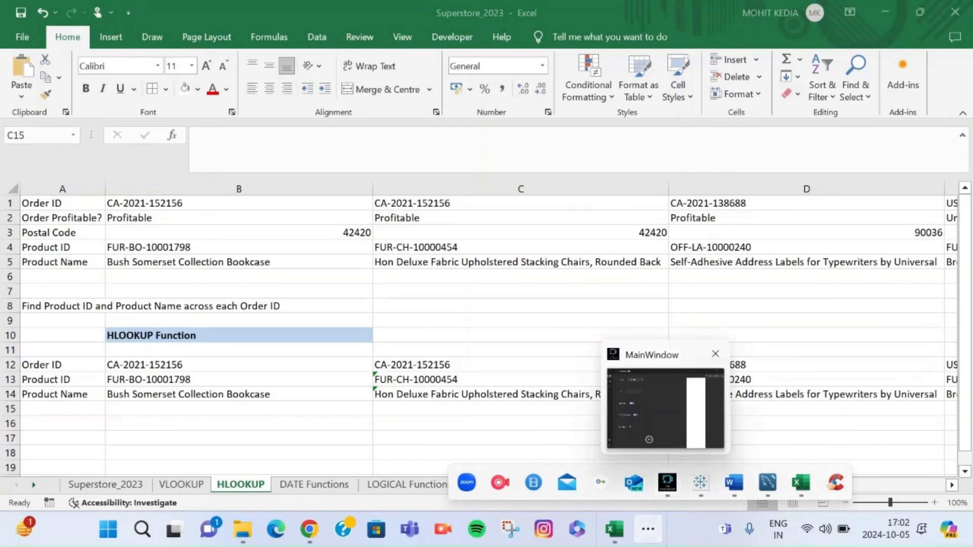